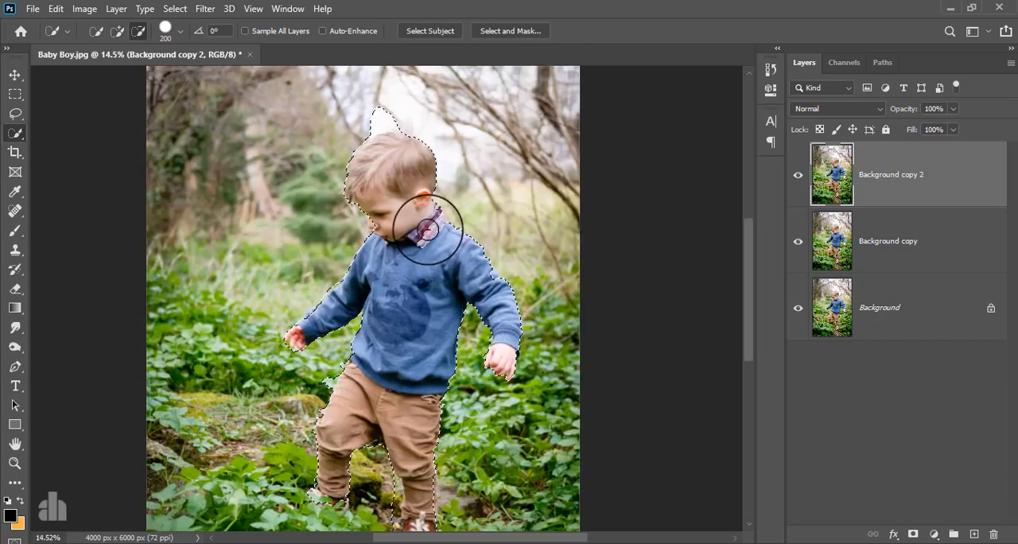
Step: Remove the white background above the boy's head from the quick selection and add the missing hair back
{"action": "left_click_drag", "start_coordinate": [387, 171], "coordinate": [384, 246]}
{"action": "left_click_drag", "start_coordinate": [325, 113], "coordinate": [421, 129]}
{"action": "left_click_drag", "start_coordinate": [348, 144], "coordinate": [330, 156]}
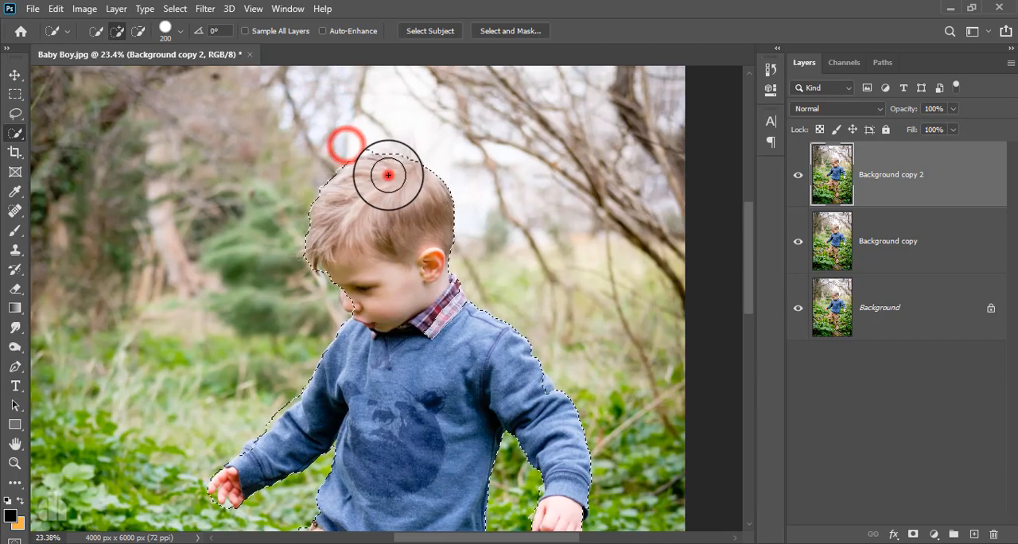
Step: Subtract the background spill from the selection along the sleeve, hands, trousers and rear shoe
{"action": "left_click_drag", "start_coordinate": [417, 378], "coordinate": [495, 205]}
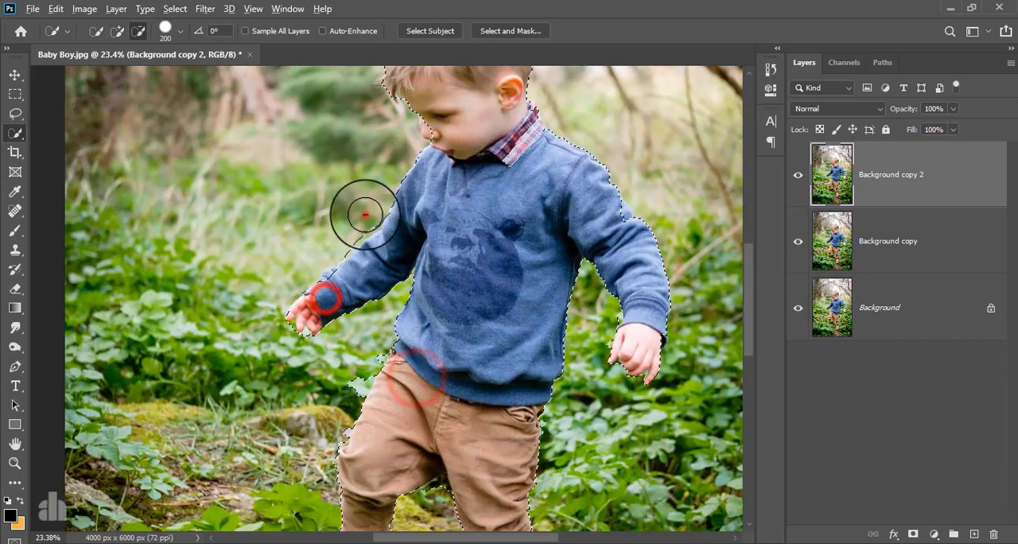
{"action": "left_click", "coordinate": [593, 341]}
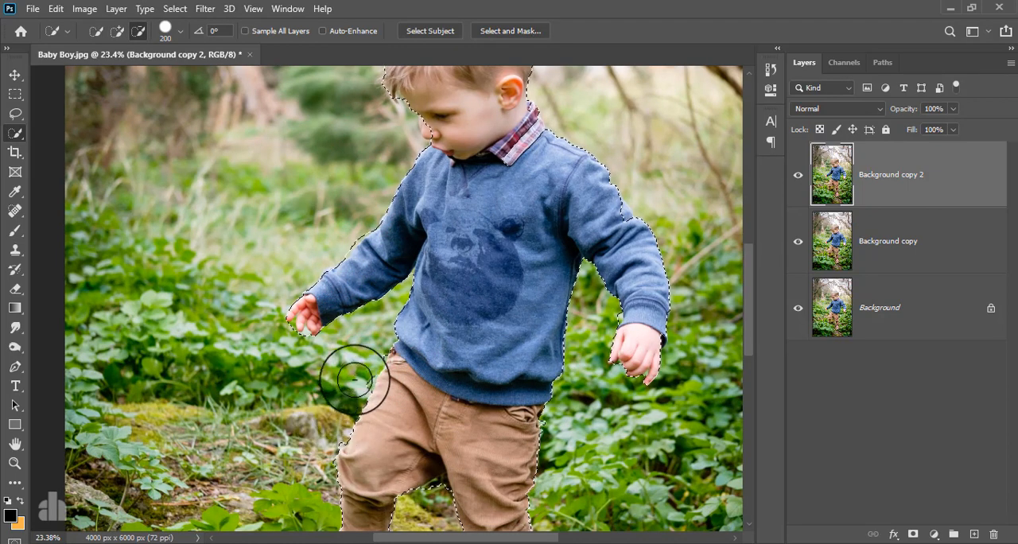
{"action": "mouse_move", "coordinate": [458, 423]}
{"action": "left_mouse_down"}
{"action": "mouse_move", "coordinate": [481, 275]}
{"action": "mouse_move", "coordinate": [474, 484]}
{"action": "left_mouse_up"}
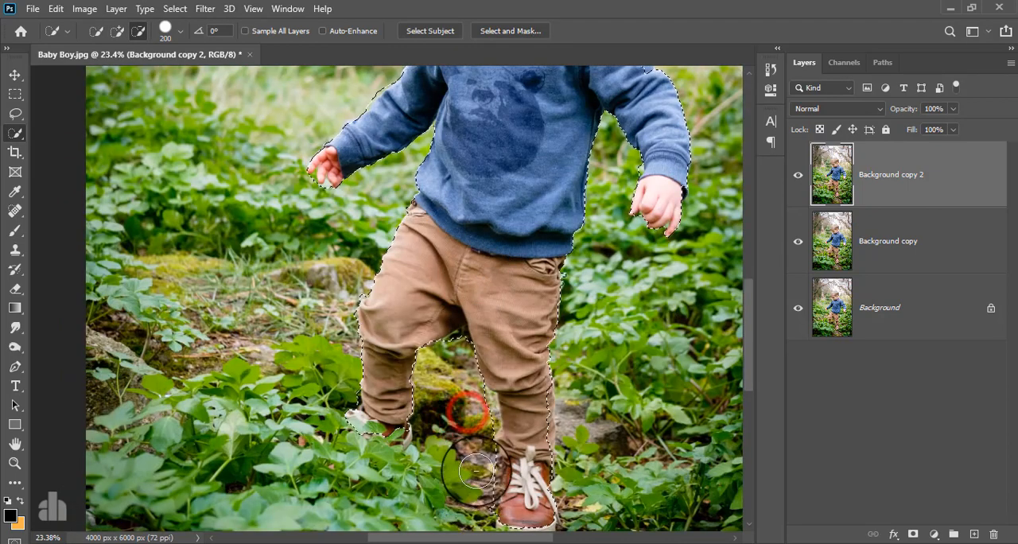
{"action": "left_click", "coordinate": [391, 421]}
Step: Correct the selection around the plaid collar and neck, excluding the background beside the shoulder
{"action": "left_click_drag", "start_coordinate": [500, 194], "coordinate": [362, 282]}
{"action": "left_click_drag", "start_coordinate": [396, 191], "coordinate": [417, 345]}
{"action": "left_click", "coordinate": [414, 239], "text": "alt"}
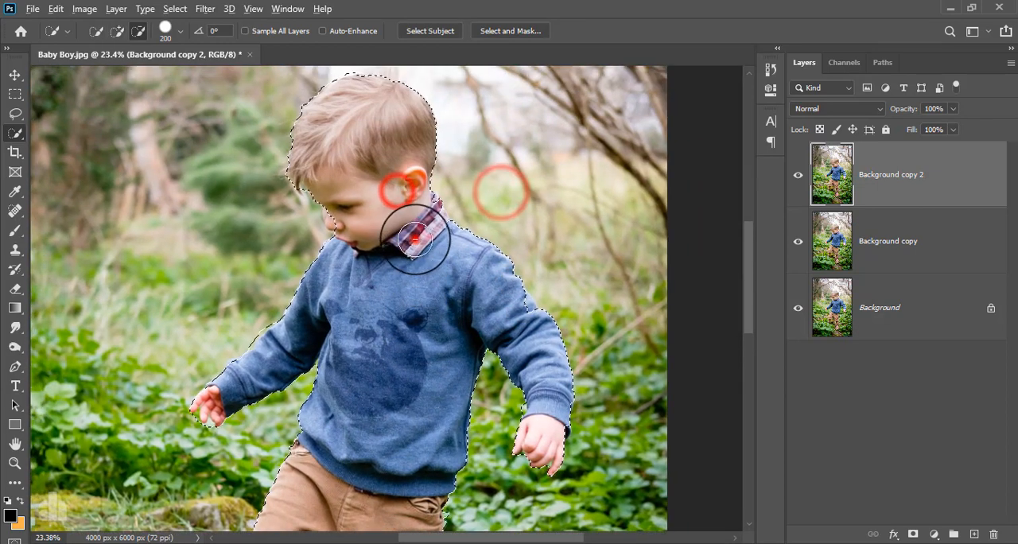
{"action": "left_click_drag", "start_coordinate": [414, 239], "coordinate": [406, 230]}
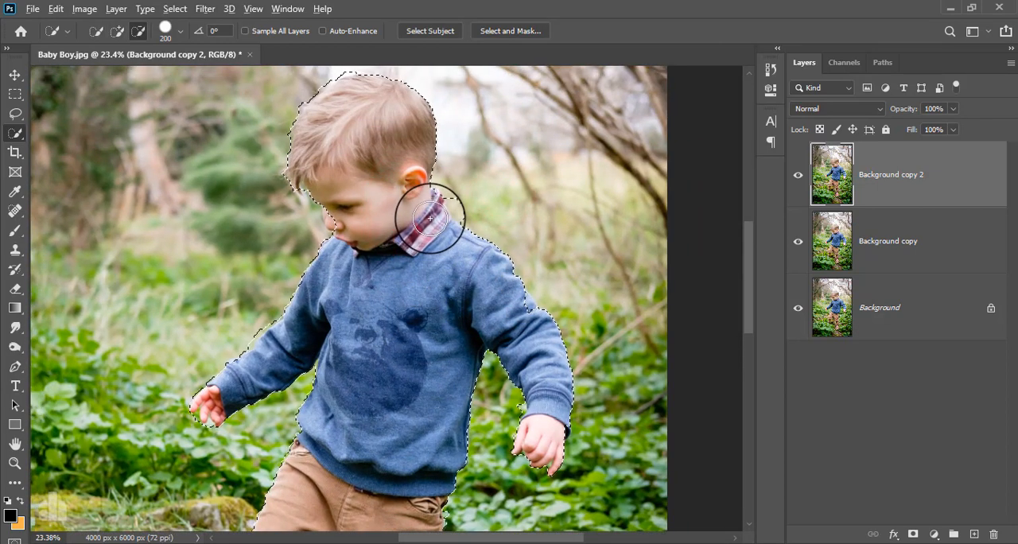
{"action": "left_click", "coordinate": [458, 203]}
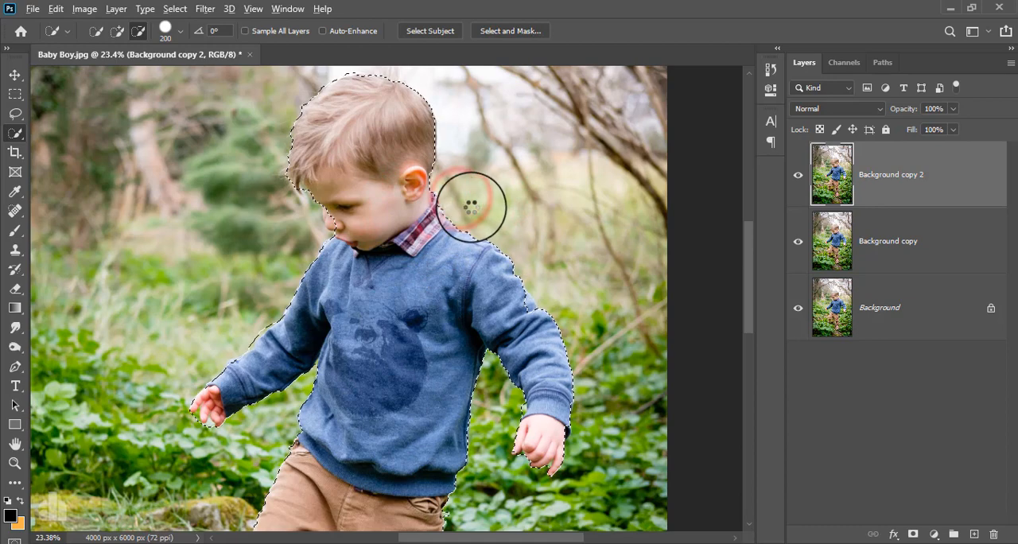
{"action": "left_click_drag", "start_coordinate": [389, 162], "coordinate": [418, 223]}
Step: Open the selection in Select and Mask and refine the hair edges with the Refine Edge Brush at size 100
{"action": "scroll", "coordinate": [418, 222], "scroll_direction": "down", "scroll_amount": 4}
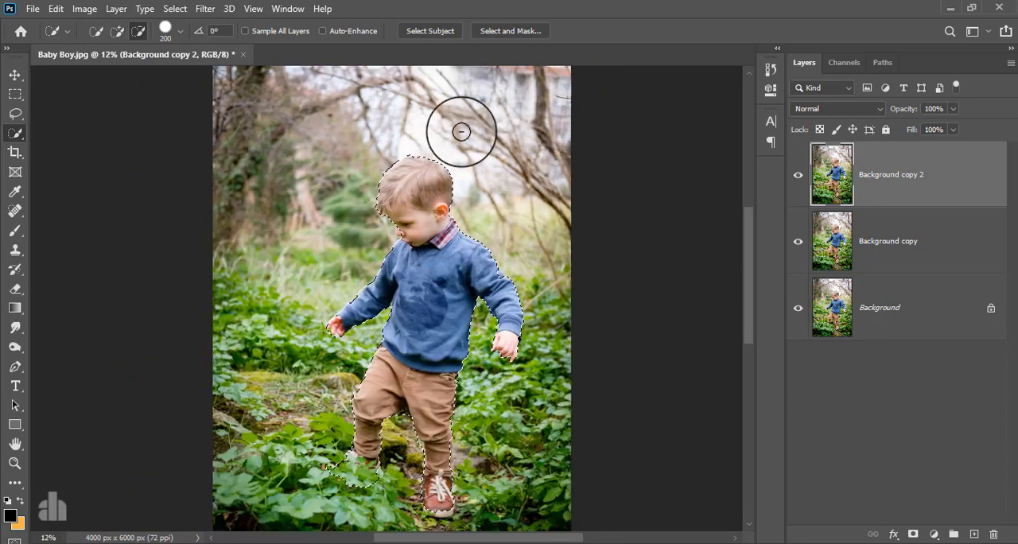
{"action": "left_click", "coordinate": [511, 31]}
{"action": "scroll", "coordinate": [426, 202], "scroll_direction": "up", "scroll_amount": 6}
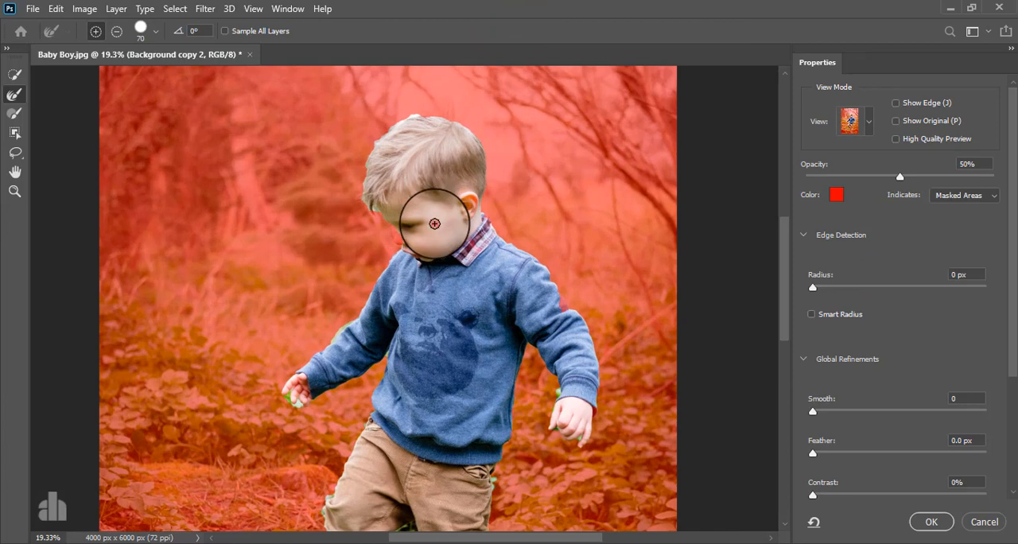
{"action": "left_click_drag", "start_coordinate": [435, 225], "coordinate": [430, 213]}
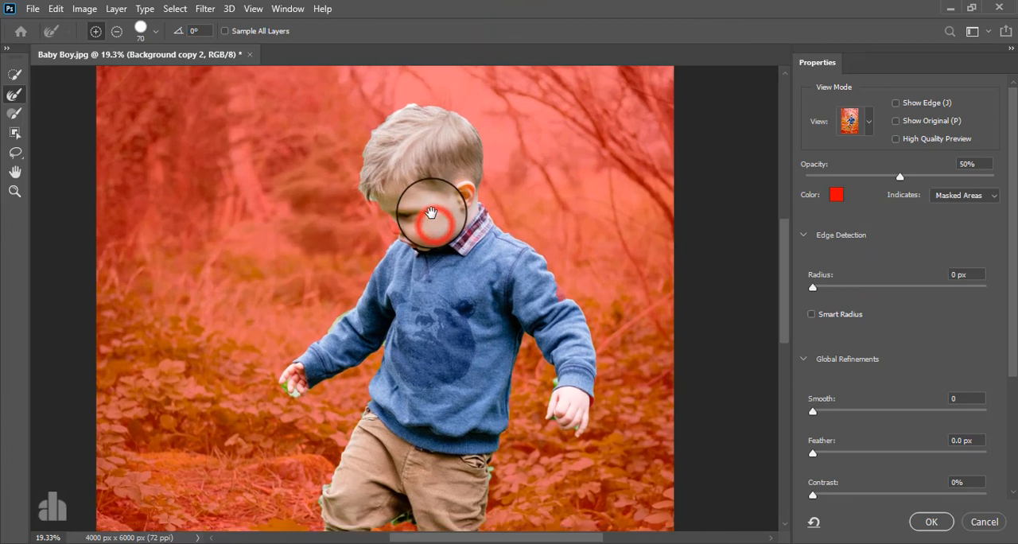
{"action": "left_click", "coordinate": [16, 94]}
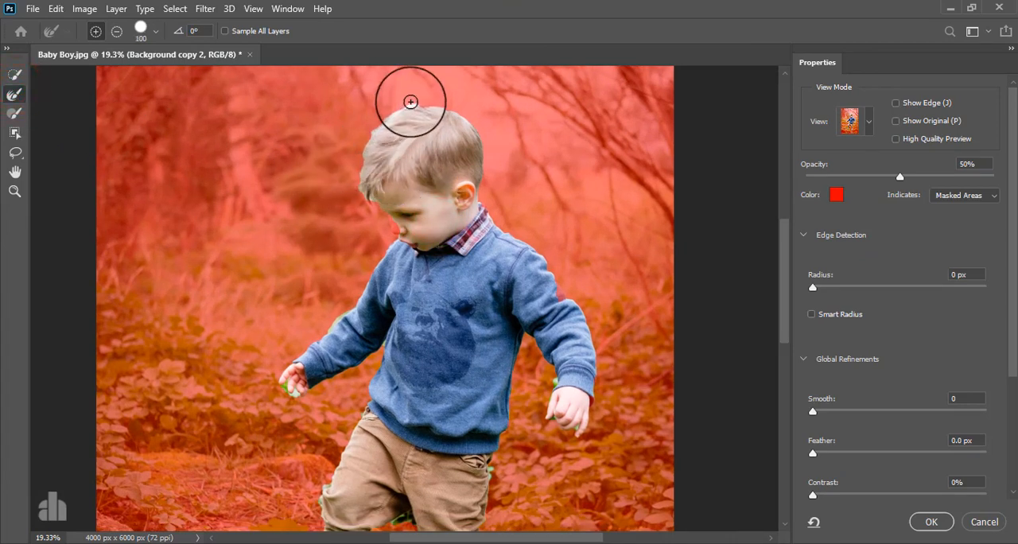
{"action": "mouse_move", "coordinate": [405, 107]}
{"action": "left_mouse_down"}
{"action": "mouse_move", "coordinate": [389, 107]}
{"action": "mouse_move", "coordinate": [375, 125]}
{"action": "left_mouse_up"}
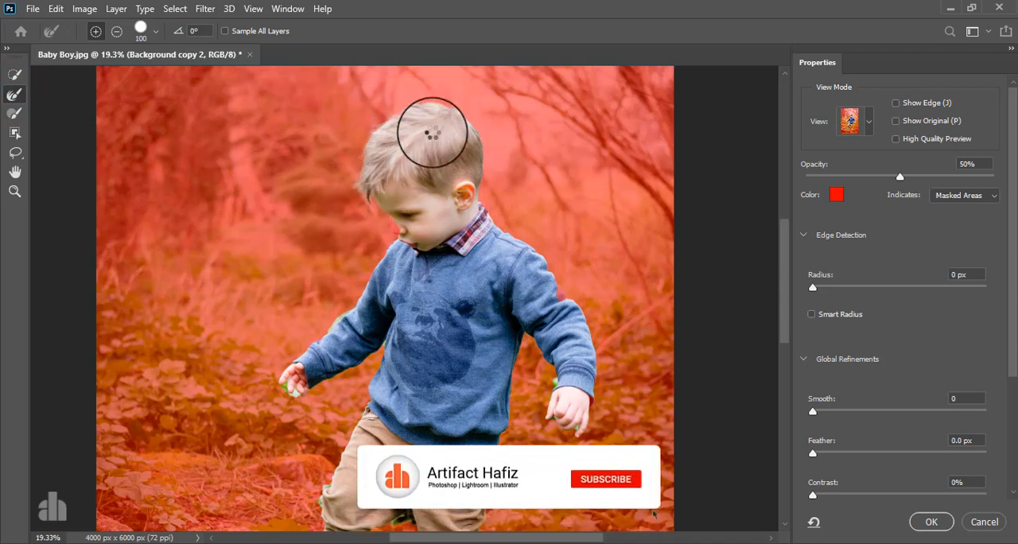
{"action": "left_click", "coordinate": [413, 107]}
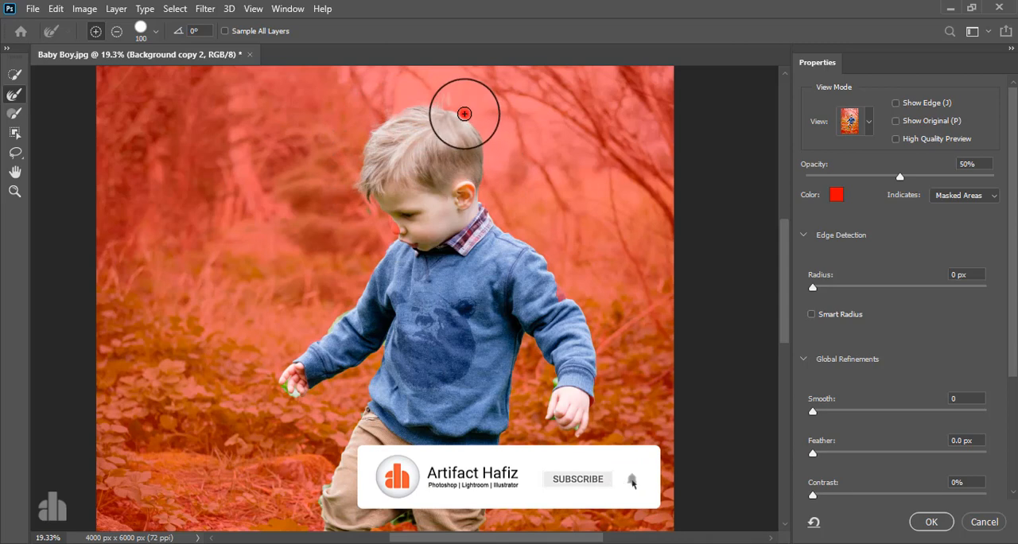
{"action": "mouse_move", "coordinate": [465, 113]}
{"action": "left_mouse_down"}
{"action": "mouse_move", "coordinate": [485, 135]}
{"action": "mouse_move", "coordinate": [484, 187]}
{"action": "left_mouse_up"}
Step: Touch up the selection at the boy's face and the outer sleeve edge with the Quick Selection tool
{"action": "left_click_drag", "start_coordinate": [552, 318], "coordinate": [502, 264]}
{"action": "left_click", "coordinate": [16, 78]}
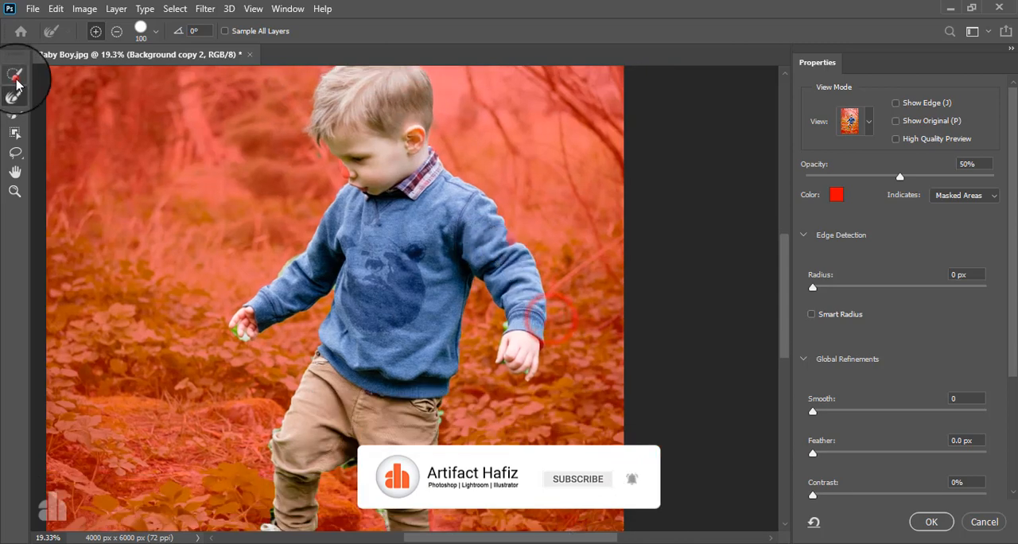
{"action": "left_click", "coordinate": [341, 163]}
{"action": "left_click", "coordinate": [508, 230]}
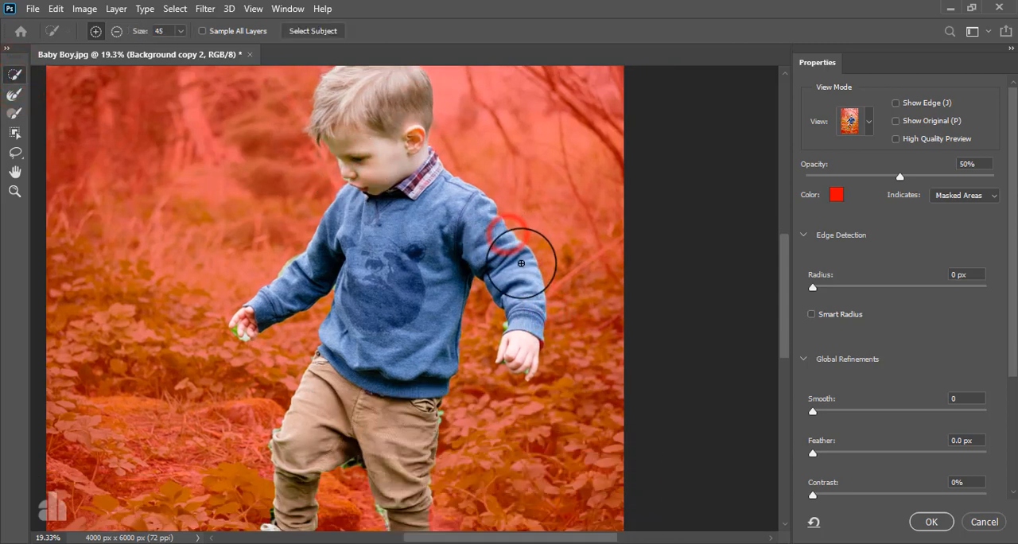
Step: Clean the mask edge along the boy's forehead, nose and mouth, subtracting the background in front of the face
{"action": "left_click", "coordinate": [15, 94]}
{"action": "left_click_drag", "start_coordinate": [338, 184], "coordinate": [314, 186]}
{"action": "scroll", "coordinate": [330, 171], "scroll_direction": "up", "scroll_amount": 4, "text": "alt"}
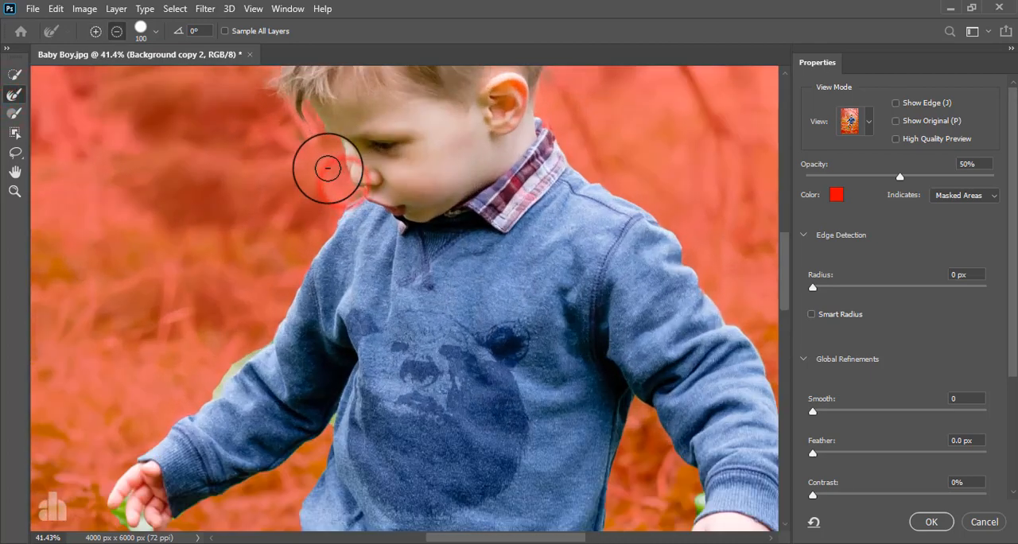
{"action": "scroll", "coordinate": [328, 168], "scroll_direction": "up", "scroll_amount": 1, "text": "alt"}
{"action": "left_click", "coordinate": [340, 146]}
{"action": "scroll", "coordinate": [371, 221], "scroll_direction": "up", "scroll_amount": 4, "text": "alt"}
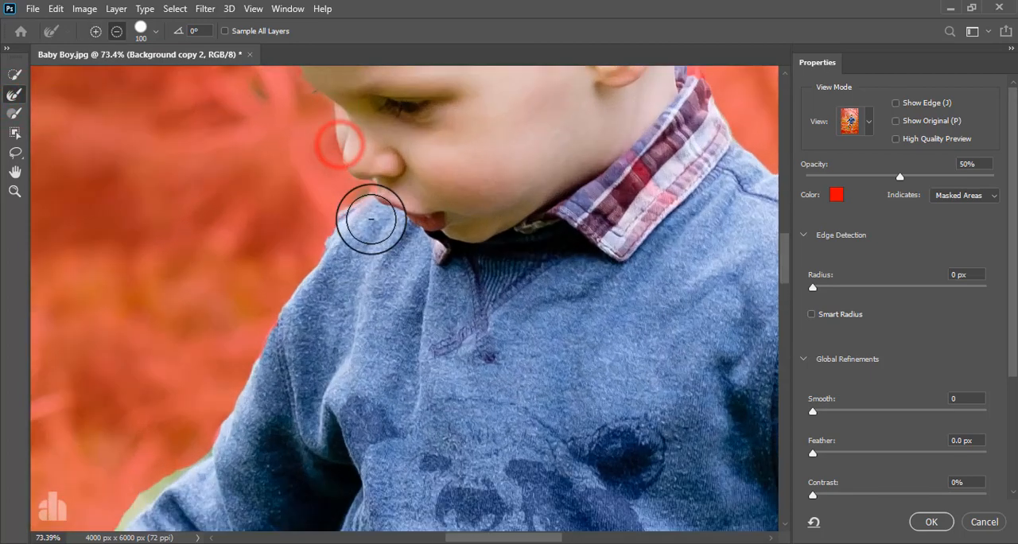
{"action": "mouse_move", "coordinate": [396, 211]}
{"action": "left_mouse_down", "text": "space"}
{"action": "mouse_move", "coordinate": [340, 321]}
{"action": "mouse_move", "coordinate": [324, 308]}
{"action": "left_mouse_up", "text": "space"}
{"action": "left_click", "coordinate": [15, 77]}
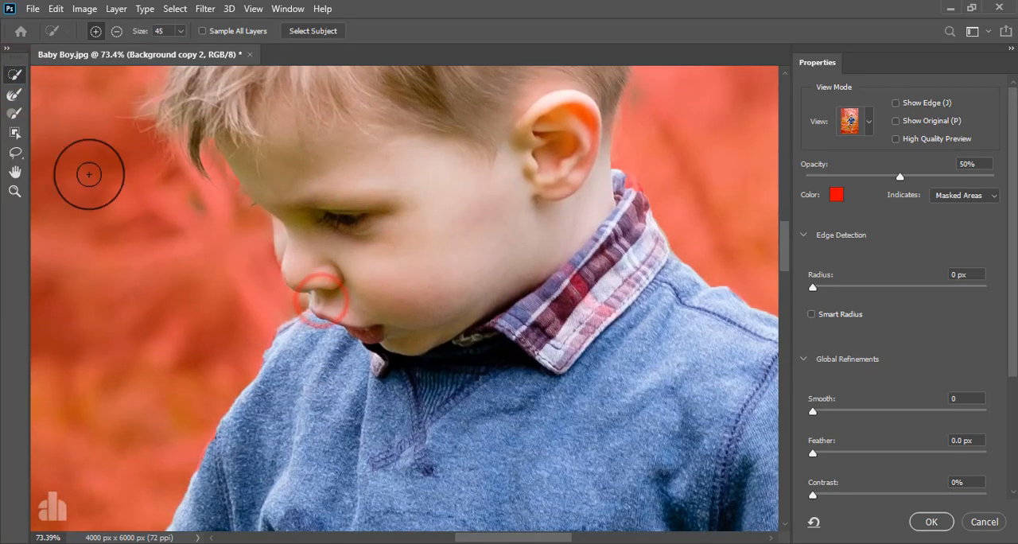
{"action": "mouse_move", "coordinate": [273, 251]}
{"action": "left_mouse_down", "text": "alt"}
{"action": "mouse_move", "coordinate": [268, 241]}
{"action": "mouse_move", "coordinate": [265, 249]}
{"action": "left_mouse_up", "text": "alt"}
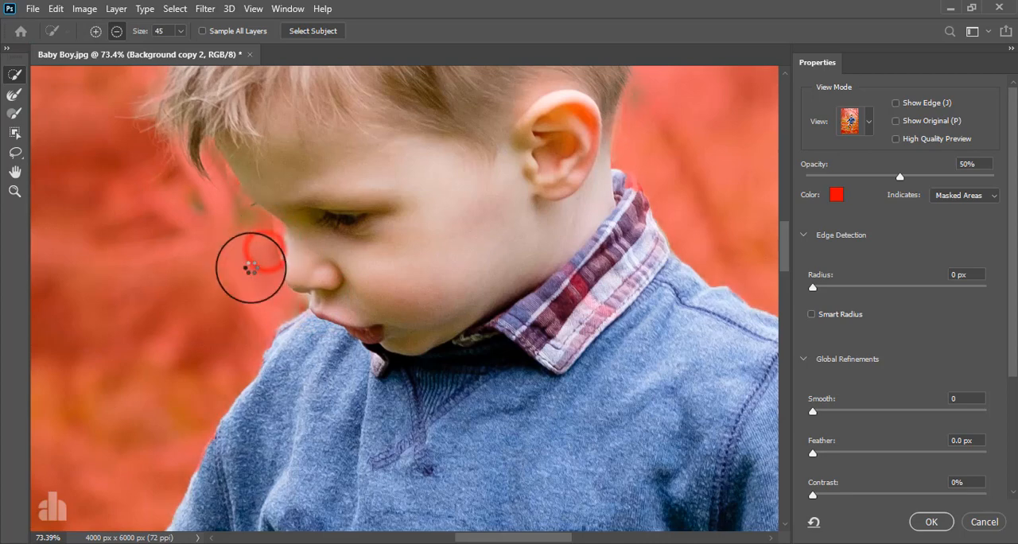
Step: Refine the edge of the outstretched sleeve and hand with the Refine Edge Brush at size 90
{"action": "left_click", "coordinate": [14, 95]}
{"action": "mouse_move", "coordinate": [210, 166]}
{"action": "left_mouse_down"}
{"action": "mouse_move", "coordinate": [284, 293]}
{"action": "mouse_move", "coordinate": [282, 314]}
{"action": "mouse_move", "coordinate": [379, 266]}
{"action": "left_mouse_up"}
{"action": "scroll", "coordinate": [282, 314], "scroll_direction": "down", "scroll_amount": 7}
{"action": "left_click", "coordinate": [368, 266]}
{"action": "left_click_drag", "start_coordinate": [326, 343], "coordinate": [388, 211]}
{"action": "key", "text": "["}
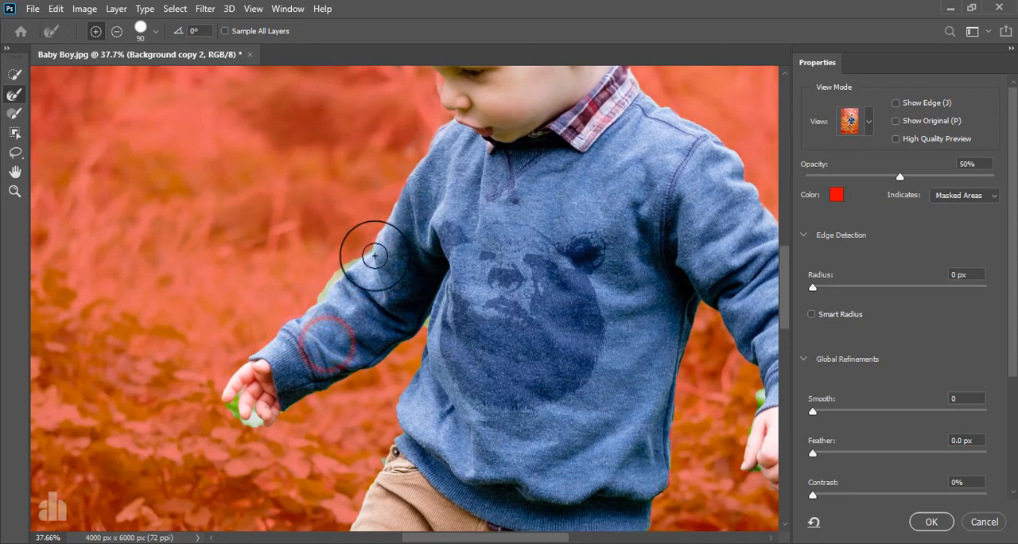
{"action": "mouse_move", "coordinate": [365, 247]}
{"action": "left_mouse_down"}
{"action": "mouse_move", "coordinate": [263, 334]}
{"action": "mouse_move", "coordinate": [215, 358]}
{"action": "mouse_move", "coordinate": [311, 288]}
{"action": "left_mouse_up"}
{"action": "left_click_drag", "start_coordinate": [232, 393], "coordinate": [254, 418]}
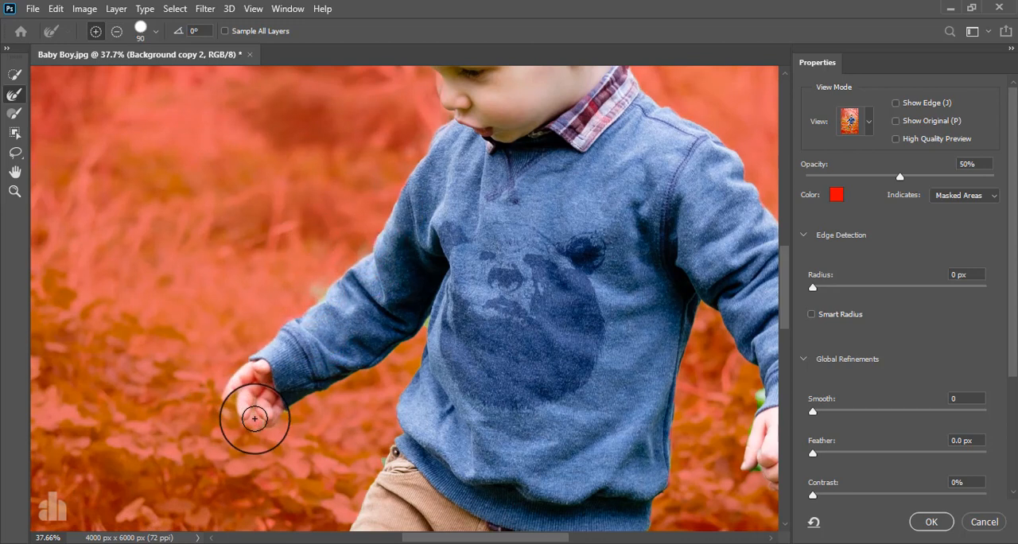
{"action": "left_click", "coordinate": [264, 423]}
Step: Brush the refined edge around the lowered hand and down the outer side of the trousers
{"action": "left_click_drag", "start_coordinate": [500, 447], "coordinate": [370, 342]}
{"action": "mouse_move", "coordinate": [609, 292]}
{"action": "left_mouse_down"}
{"action": "mouse_move", "coordinate": [593, 361]}
{"action": "mouse_move", "coordinate": [635, 391]}
{"action": "mouse_move", "coordinate": [657, 388]}
{"action": "left_mouse_up"}
{"action": "left_click_drag", "start_coordinate": [555, 444], "coordinate": [563, 277]}
{"action": "left_click_drag", "start_coordinate": [496, 291], "coordinate": [487, 380]}
Step: Refine the mask edge between the legs, around both shoes and along the bent knee
{"action": "left_click_drag", "start_coordinate": [475, 366], "coordinate": [521, 268]}
{"action": "mouse_move", "coordinate": [346, 300]}
{"action": "left_mouse_down"}
{"action": "mouse_move", "coordinate": [396, 317]}
{"action": "mouse_move", "coordinate": [434, 436]}
{"action": "mouse_move", "coordinate": [429, 459]}
{"action": "left_mouse_up"}
{"action": "left_click_drag", "start_coordinate": [423, 465], "coordinate": [422, 311]}
{"action": "left_click_drag", "start_coordinate": [433, 335], "coordinate": [431, 394]}
{"action": "left_click_drag", "start_coordinate": [522, 345], "coordinate": [510, 367]}
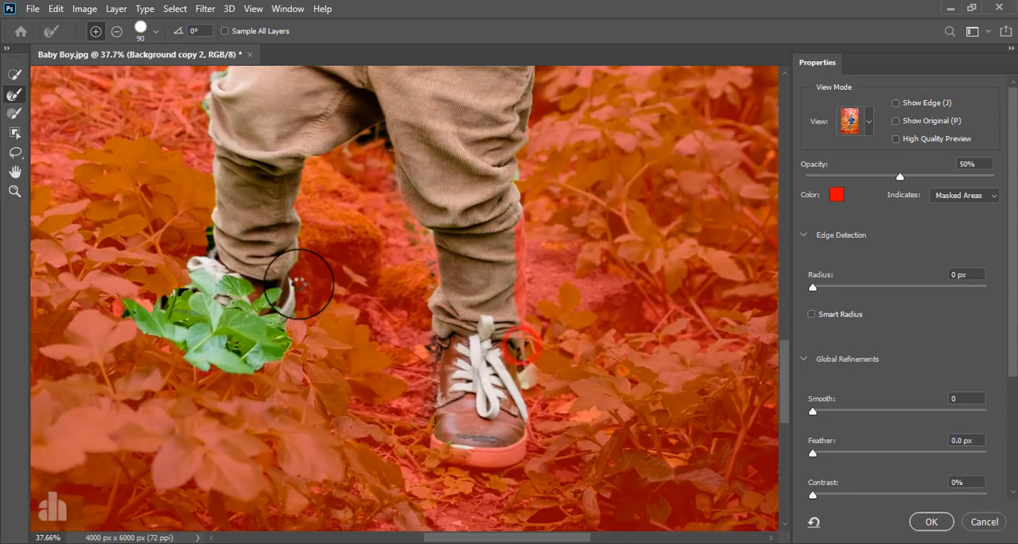
{"action": "left_click_drag", "start_coordinate": [299, 287], "coordinate": [200, 220]}
{"action": "mouse_move", "coordinate": [364, 145]}
{"action": "left_mouse_down"}
{"action": "mouse_move", "coordinate": [376, 364]}
{"action": "mouse_move", "coordinate": [238, 370]}
{"action": "mouse_move", "coordinate": [220, 390]}
{"action": "mouse_move", "coordinate": [251, 403]}
{"action": "left_mouse_up"}
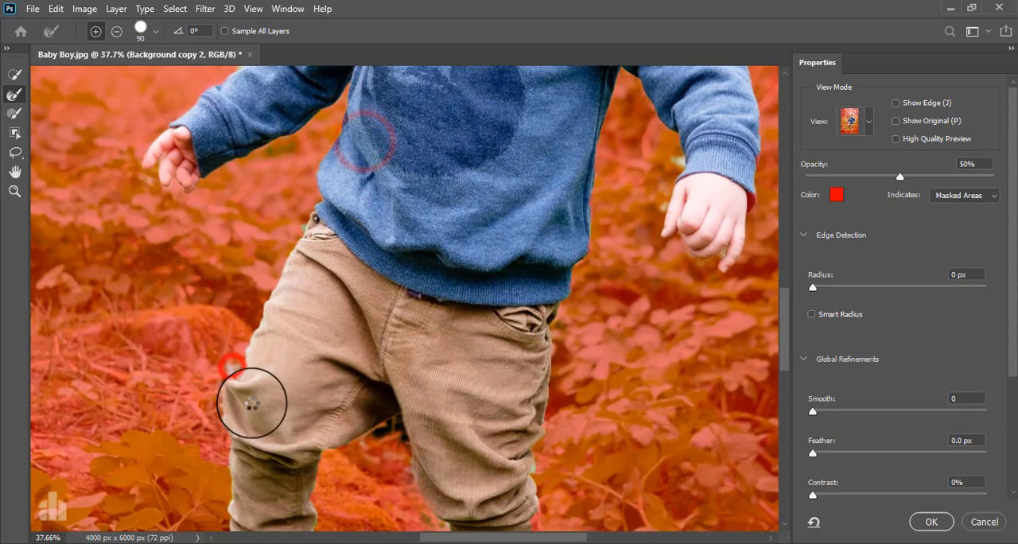
Step: Accept the refined selection and turn it into a layer mask on Background copy 2
{"action": "scroll", "coordinate": [441, 295], "scroll_direction": "down", "scroll_amount": 5}
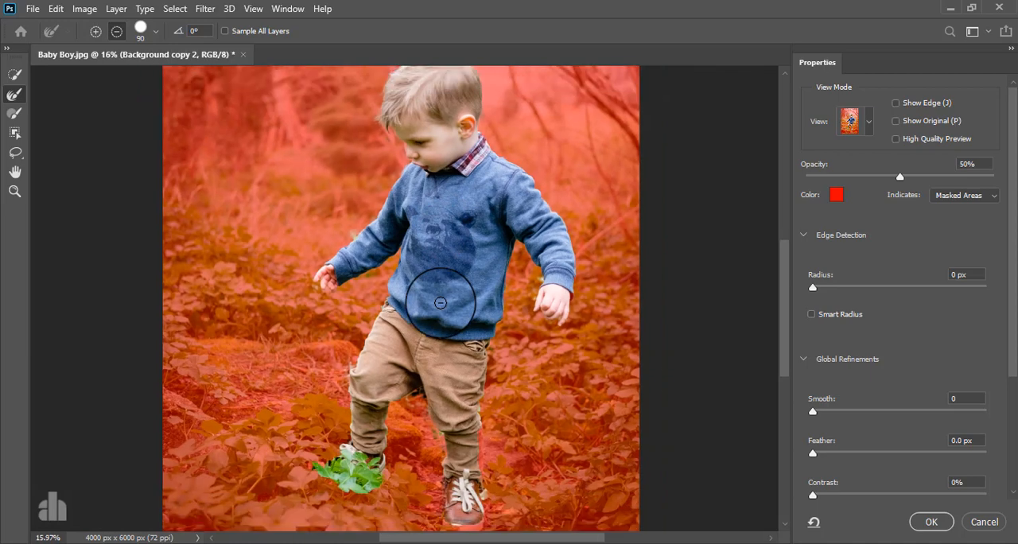
{"action": "scroll", "coordinate": [441, 302], "scroll_direction": "down", "scroll_amount": 1}
{"action": "left_click", "coordinate": [923, 521]}
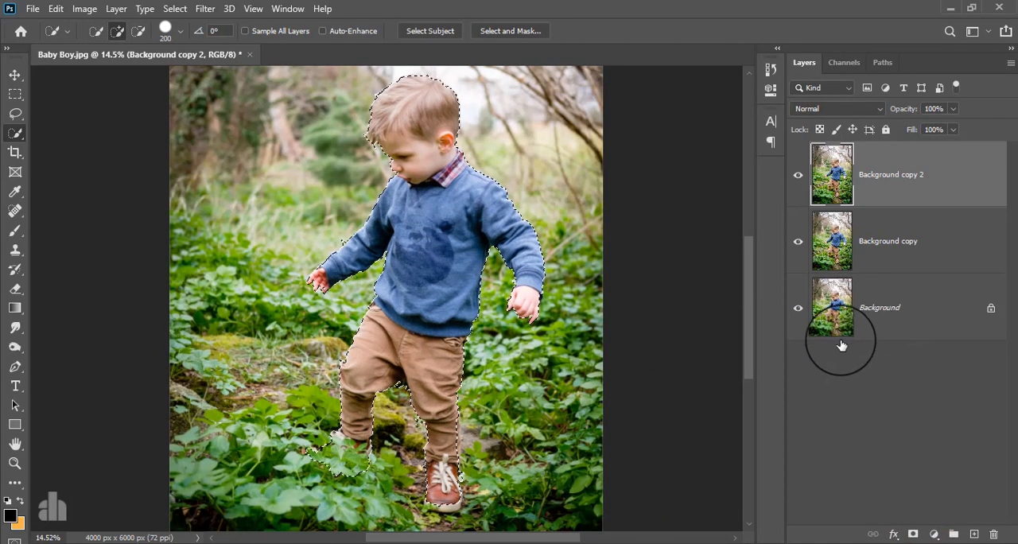
{"action": "left_click", "coordinate": [913, 534]}
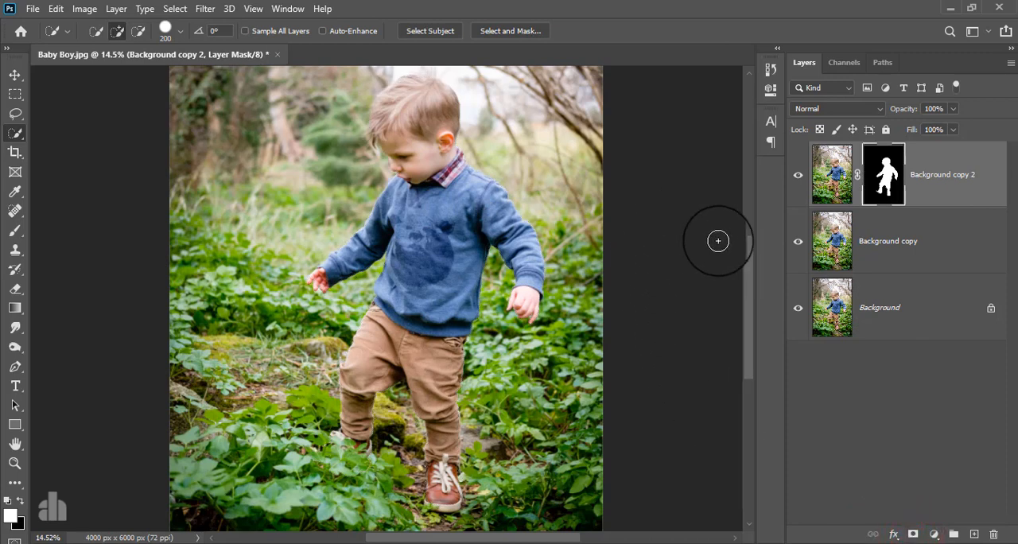
Step: Display the Background copy 2 mask on its own and set up a black brush of size 125 in Overlay mode
{"action": "key", "text": "alt"}
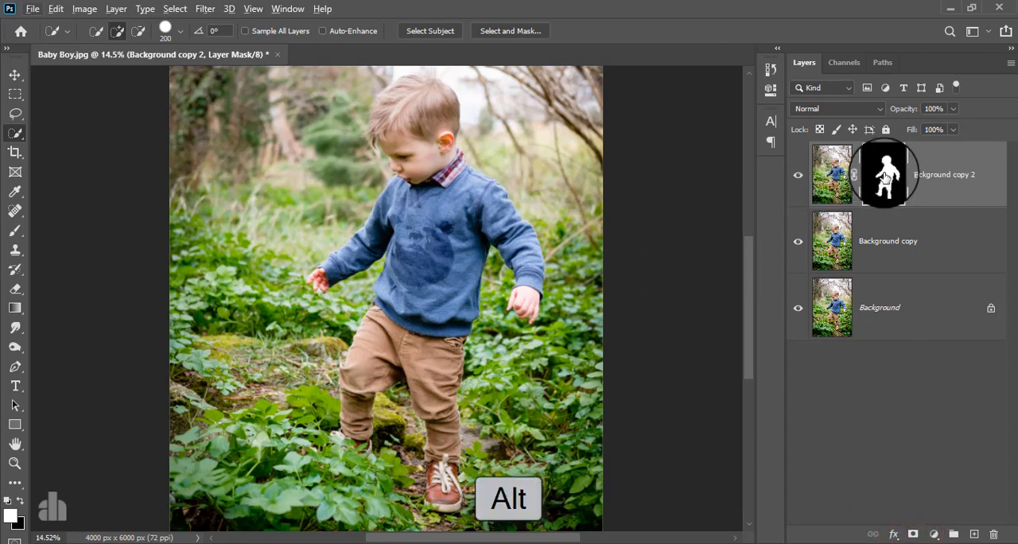
{"action": "left_click", "coordinate": [884, 176], "text": "alt"}
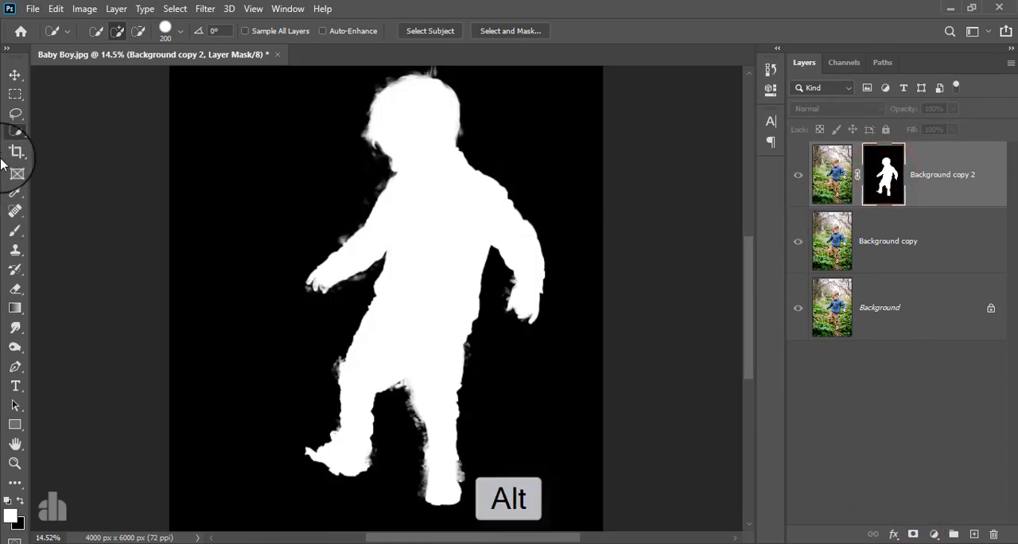
{"action": "left_click", "coordinate": [18, 230]}
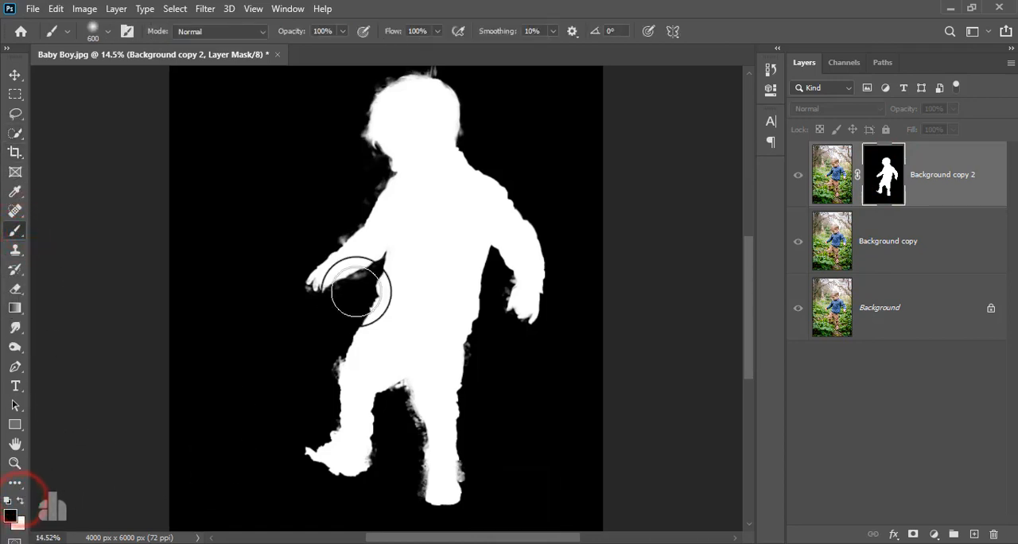
{"action": "left_click_drag", "start_coordinate": [423, 148], "coordinate": [417, 238]}
{"action": "scroll", "coordinate": [370, 197], "scroll_direction": "up", "scroll_amount": 5}
{"action": "scroll", "coordinate": [370, 197], "scroll_direction": "up", "scroll_amount": 1}
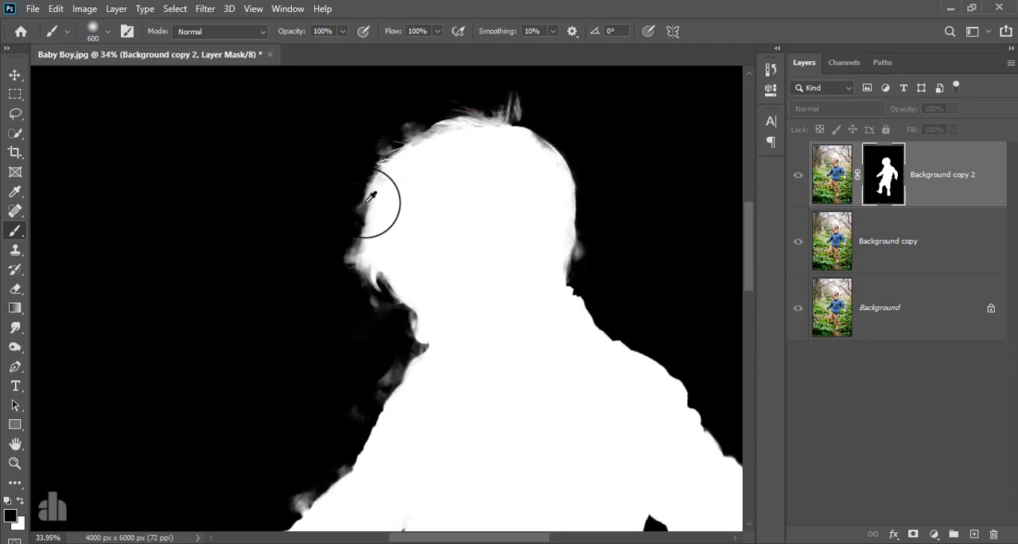
{"action": "left_click", "coordinate": [215, 29]}
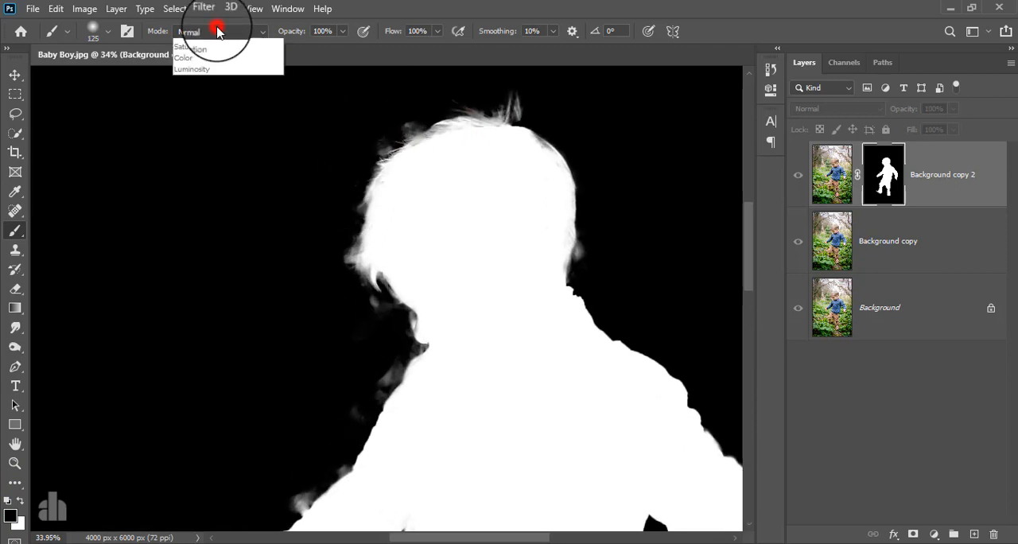
{"action": "left_click", "coordinate": [212, 236]}
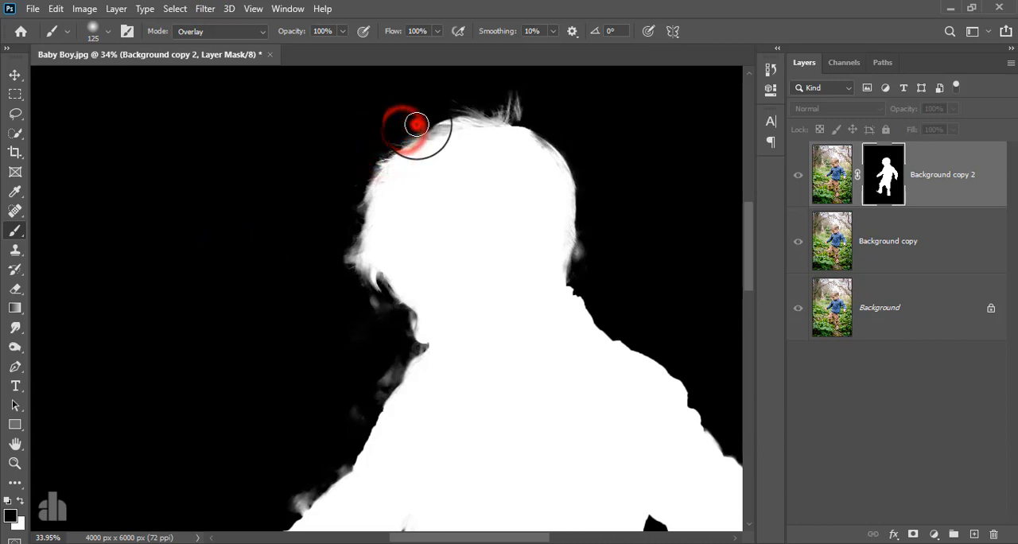
Step: Paint out the grey residue on the mask around the hair, face, neck and front of the shoulder
{"action": "left_click", "coordinate": [512, 96]}
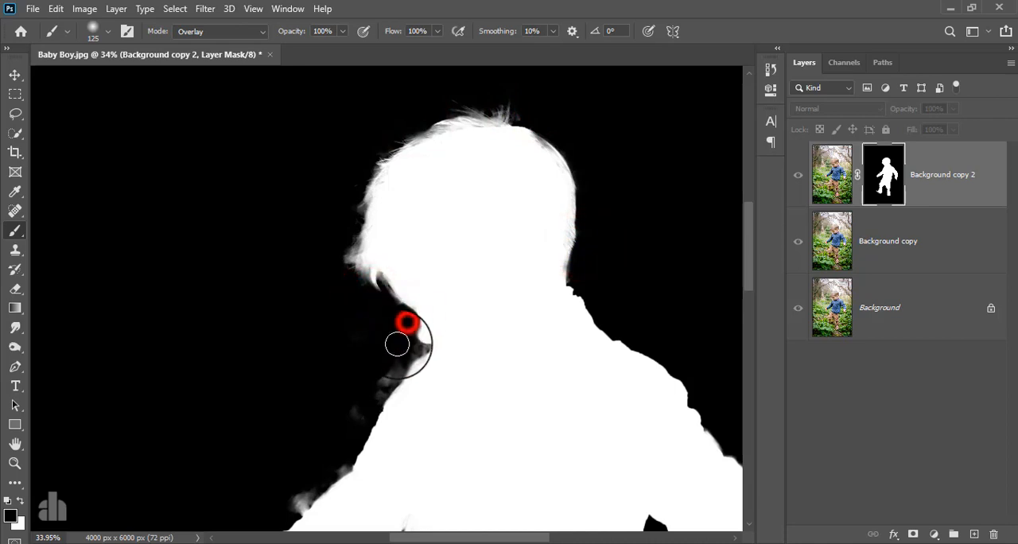
{"action": "left_click", "coordinate": [348, 336]}
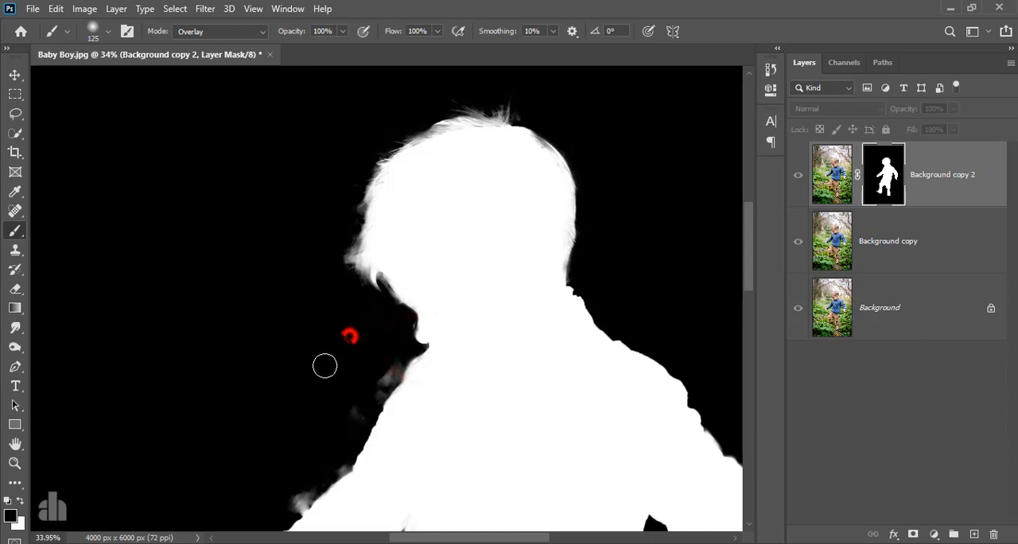
{"action": "left_click", "coordinate": [392, 367]}
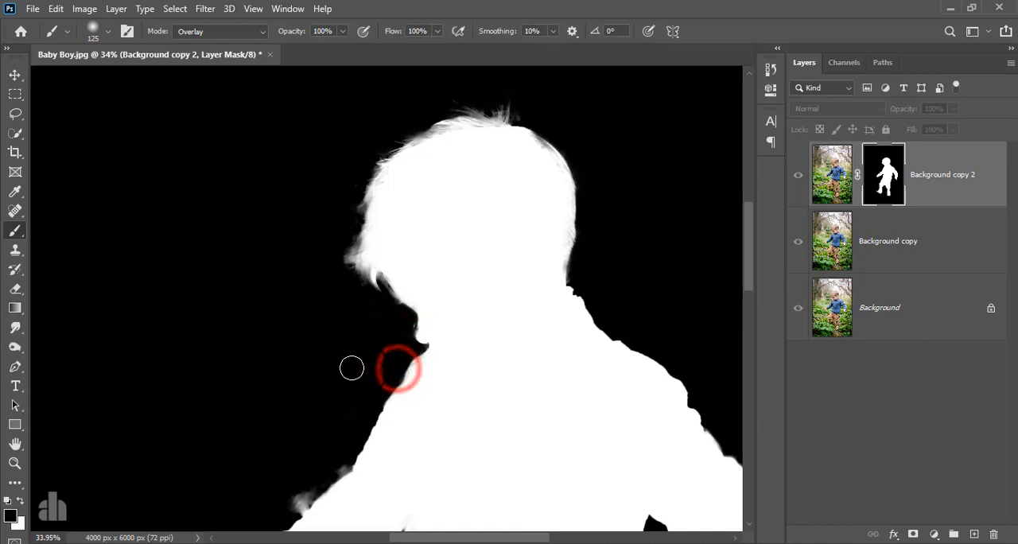
{"action": "mouse_move", "coordinate": [351, 367]}
{"action": "left_mouse_down"}
{"action": "mouse_move", "coordinate": [397, 331]}
{"action": "mouse_move", "coordinate": [415, 286]}
{"action": "left_mouse_up"}
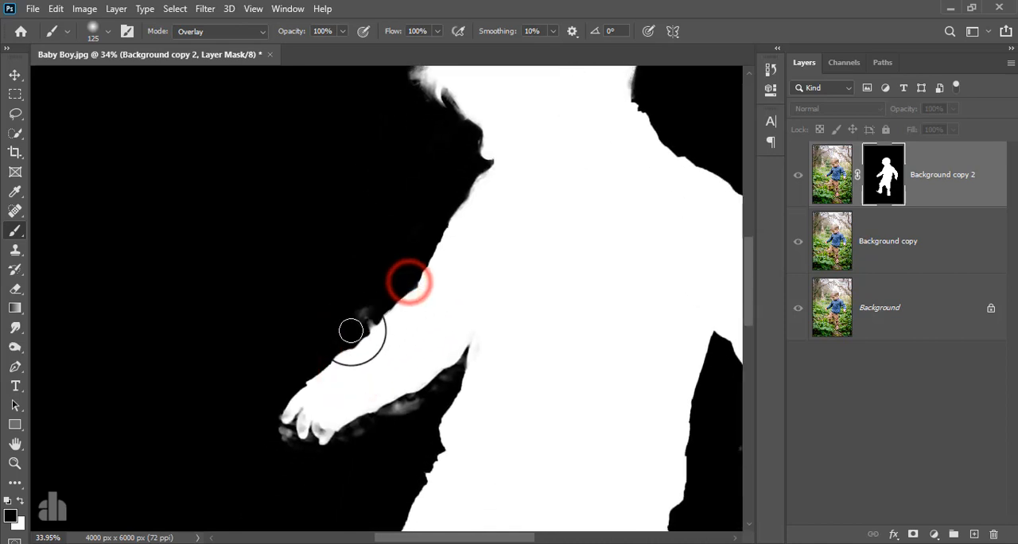
Step: Clean the grey fringes above and below the outstretched forearm and around its fingers on the mask
{"action": "left_click", "coordinate": [364, 312]}
{"action": "left_click", "coordinate": [363, 323]}
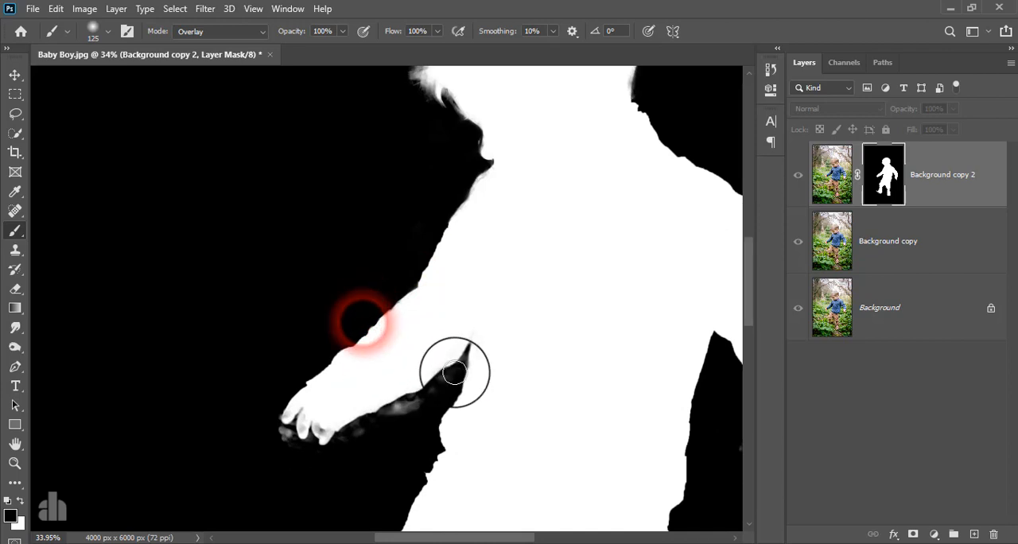
{"action": "mouse_move", "coordinate": [464, 361]}
{"action": "left_mouse_down"}
{"action": "mouse_move", "coordinate": [396, 420]}
{"action": "mouse_move", "coordinate": [274, 457]}
{"action": "left_mouse_up"}
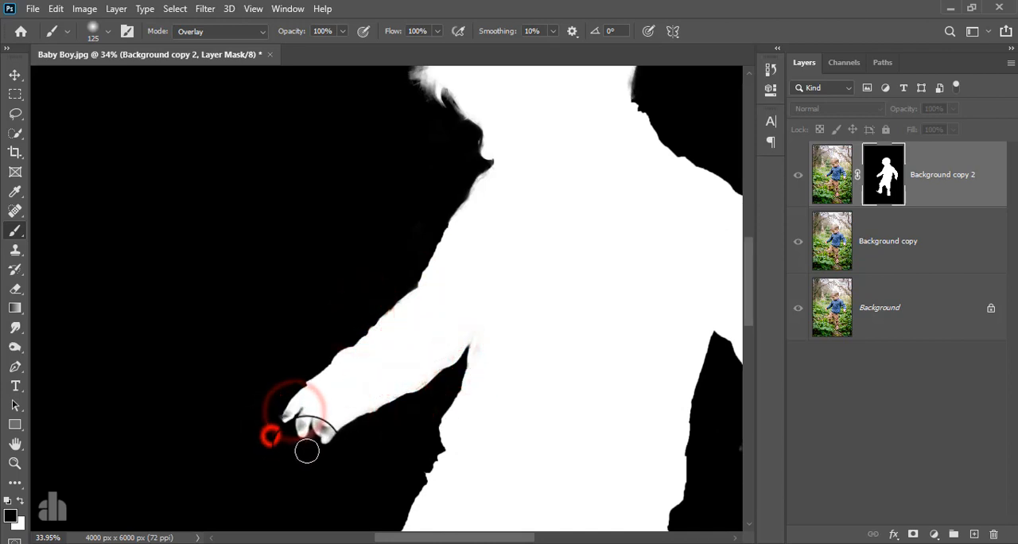
Step: Paint out the grey patches along the outer edges of both trouser legs on the mask
{"action": "key", "text": "space"}
{"action": "mouse_move", "coordinate": [342, 443]}
{"action": "left_mouse_down"}
{"action": "mouse_move", "coordinate": [329, 286]}
{"action": "mouse_move", "coordinate": [288, 144]}
{"action": "left_mouse_up"}
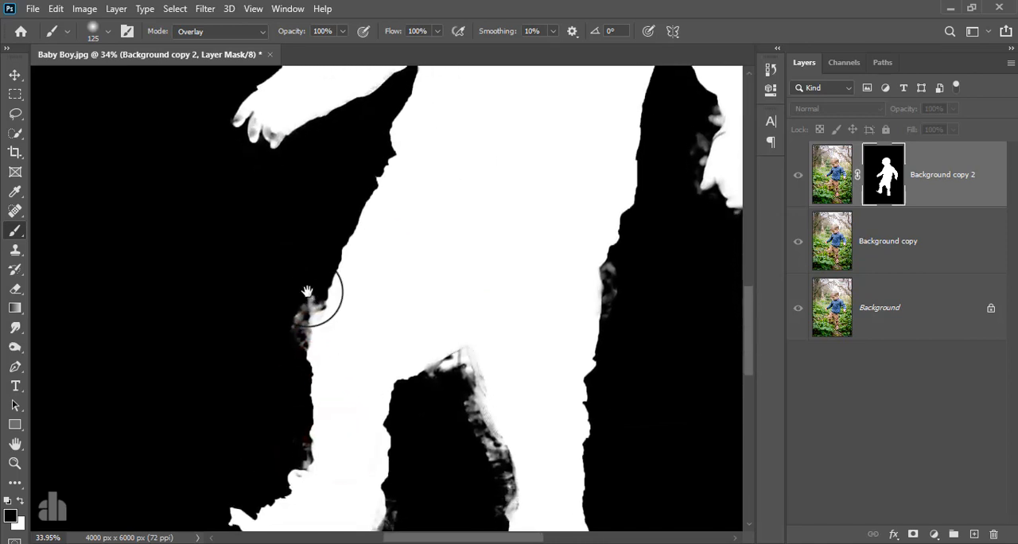
{"action": "left_click_drag", "start_coordinate": [310, 291], "coordinate": [293, 349]}
{"action": "left_click_drag", "start_coordinate": [303, 294], "coordinate": [306, 296]}
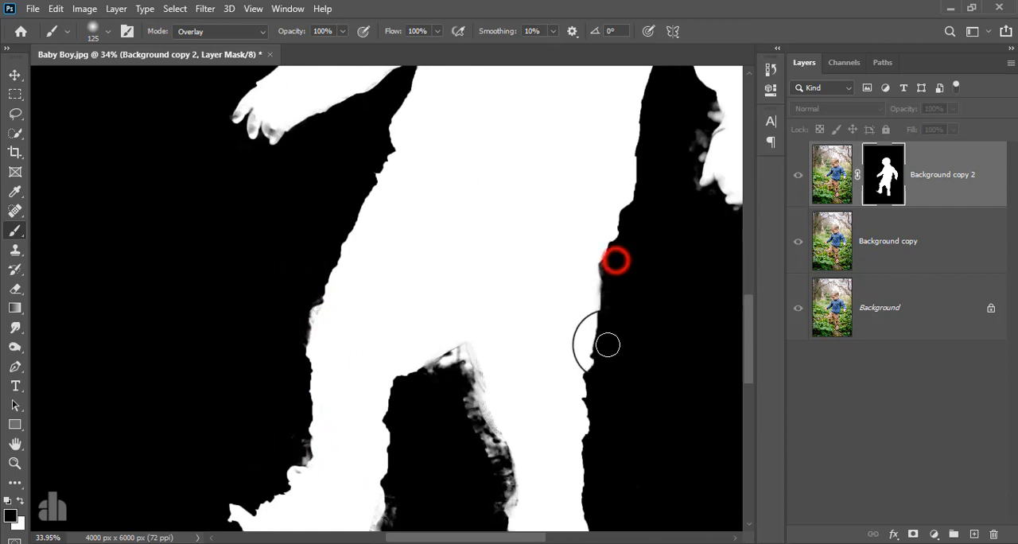
{"action": "left_click_drag", "start_coordinate": [597, 254], "coordinate": [586, 313]}
Step: Clean the mask edge along the inner side of the lowered forearm and around that hand
{"action": "key", "text": "space"}
{"action": "left_click_drag", "start_coordinate": [637, 228], "coordinate": [440, 337]}
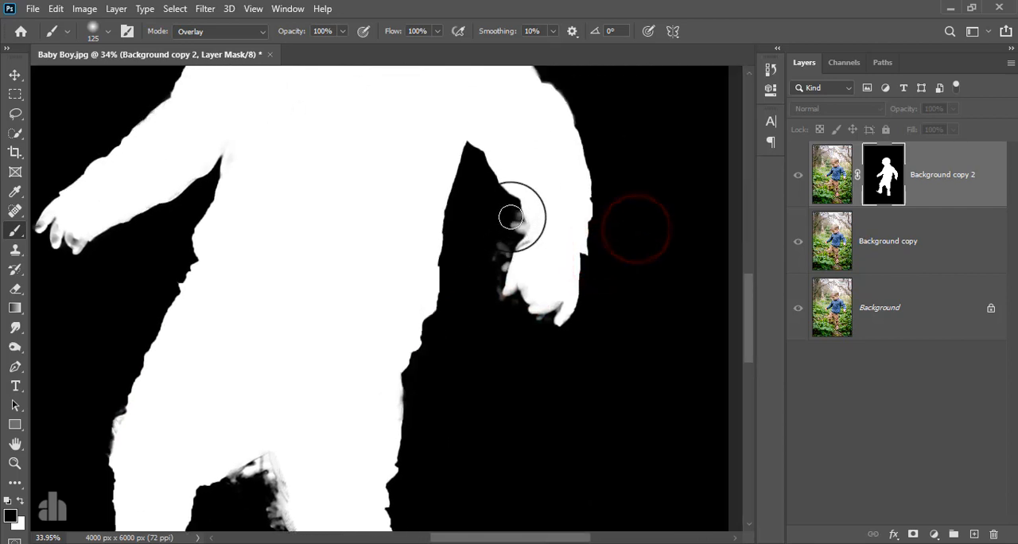
{"action": "mouse_move", "coordinate": [516, 230]}
{"action": "left_mouse_down"}
{"action": "mouse_move", "coordinate": [496, 278]}
{"action": "mouse_move", "coordinate": [497, 256]}
{"action": "mouse_move", "coordinate": [496, 294]}
{"action": "mouse_move", "coordinate": [539, 319]}
{"action": "left_mouse_up"}
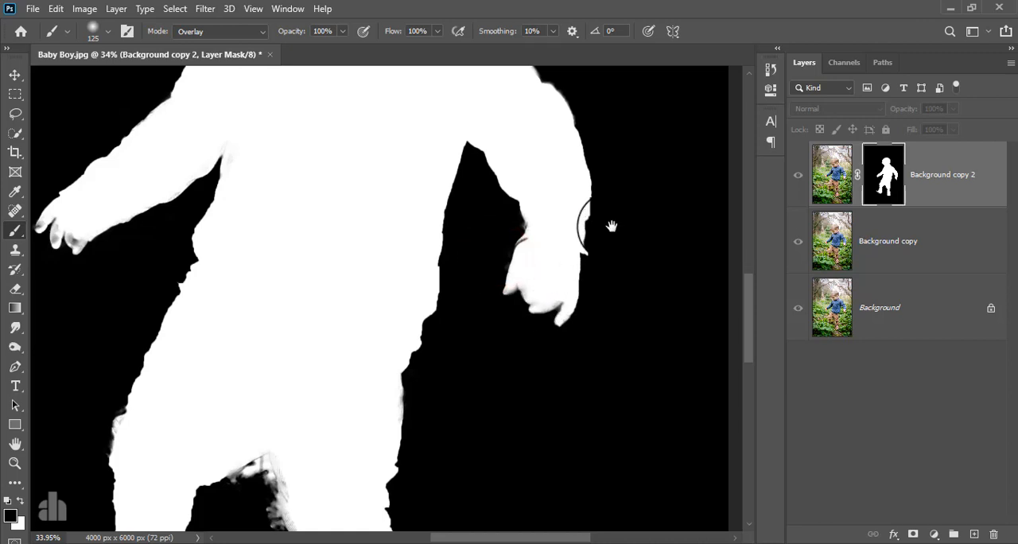
Step: Check the cleaned mask around the upper body, and return from the mask-only view to the full image
{"action": "left_click_drag", "start_coordinate": [611, 227], "coordinate": [621, 345]}
{"action": "left_click_drag", "start_coordinate": [607, 239], "coordinate": [622, 403]}
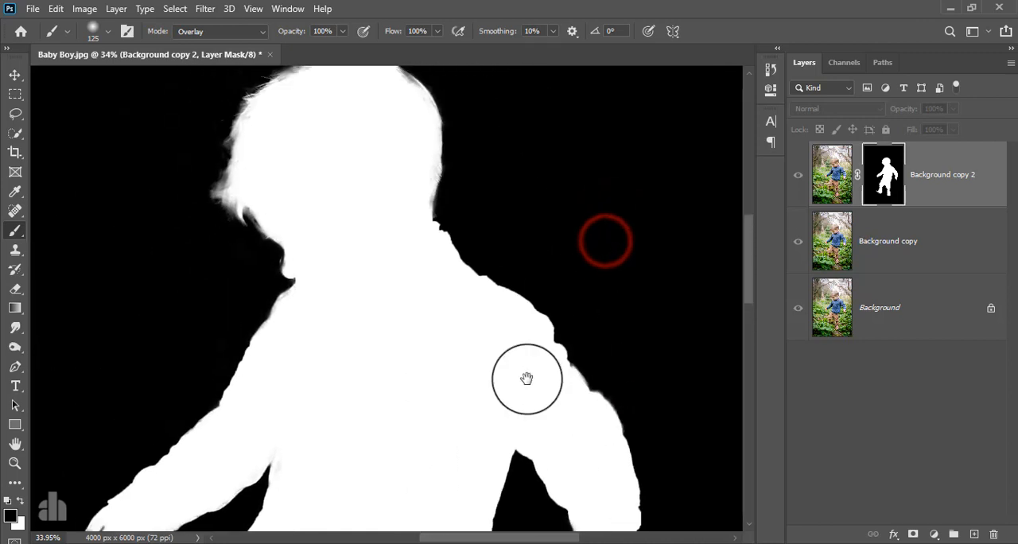
{"action": "scroll", "coordinate": [434, 278], "scroll_direction": "down", "scroll_amount": 5}
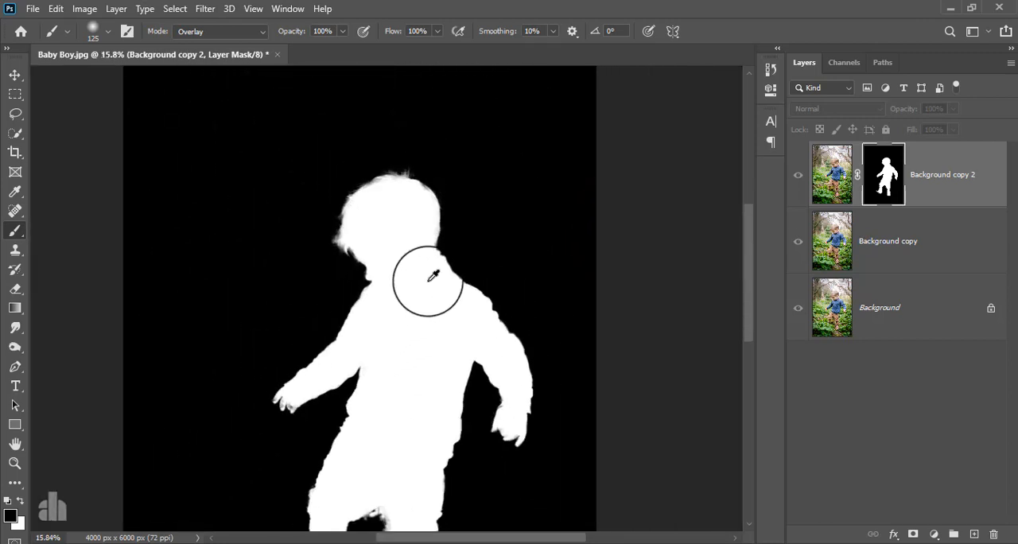
{"action": "left_click_drag", "start_coordinate": [409, 294], "coordinate": [425, 232]}
{"action": "left_click", "coordinate": [882, 173], "text": "alt"}
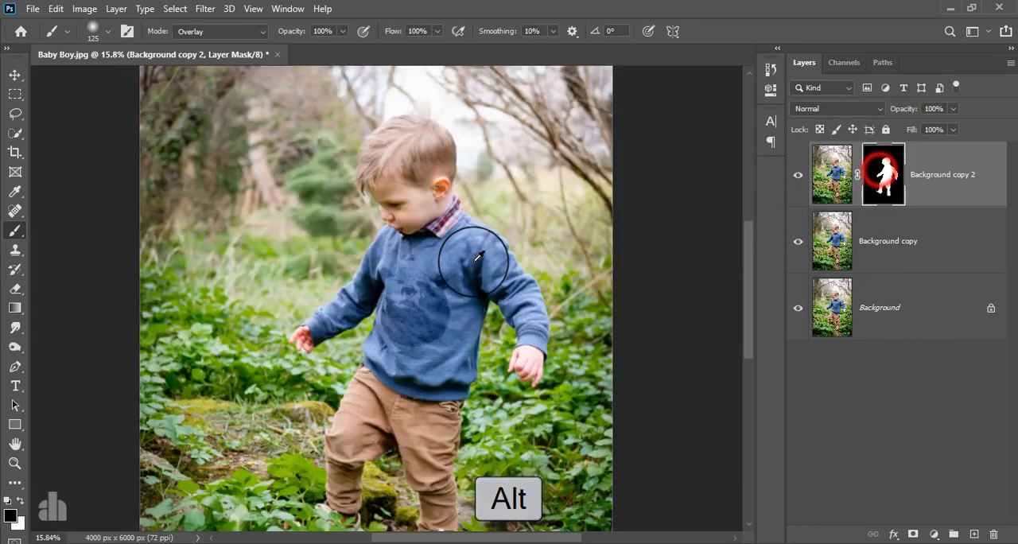
{"action": "scroll", "coordinate": [473, 262], "scroll_direction": "down", "scroll_amount": 1}
{"action": "scroll", "coordinate": [473, 262], "scroll_direction": "down", "scroll_amount": 1}
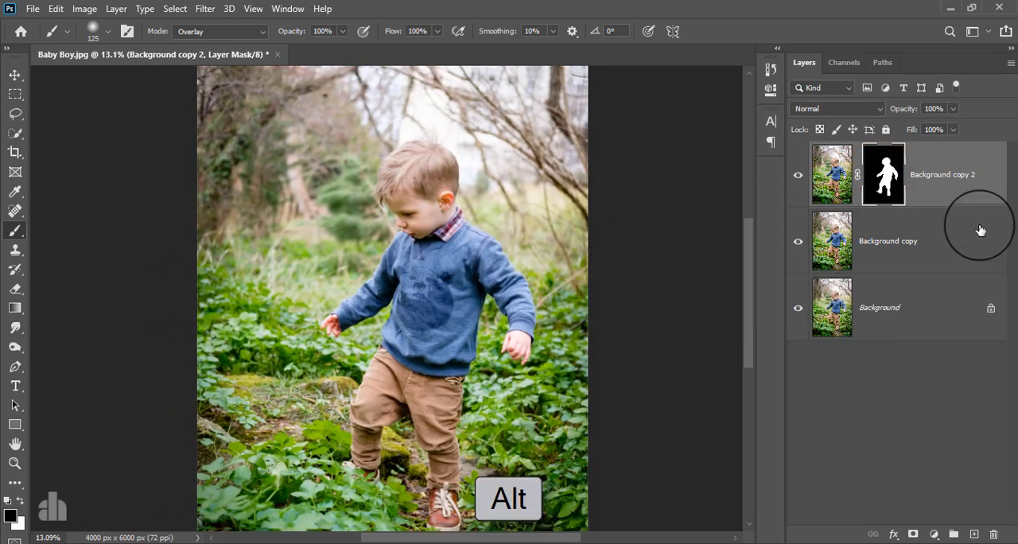
Step: Hide Background copy 2, make Background copy active and load the Background copy 2 mask as a selection
{"action": "left_click", "coordinate": [798, 174]}
{"action": "left_click", "coordinate": [901, 239]}
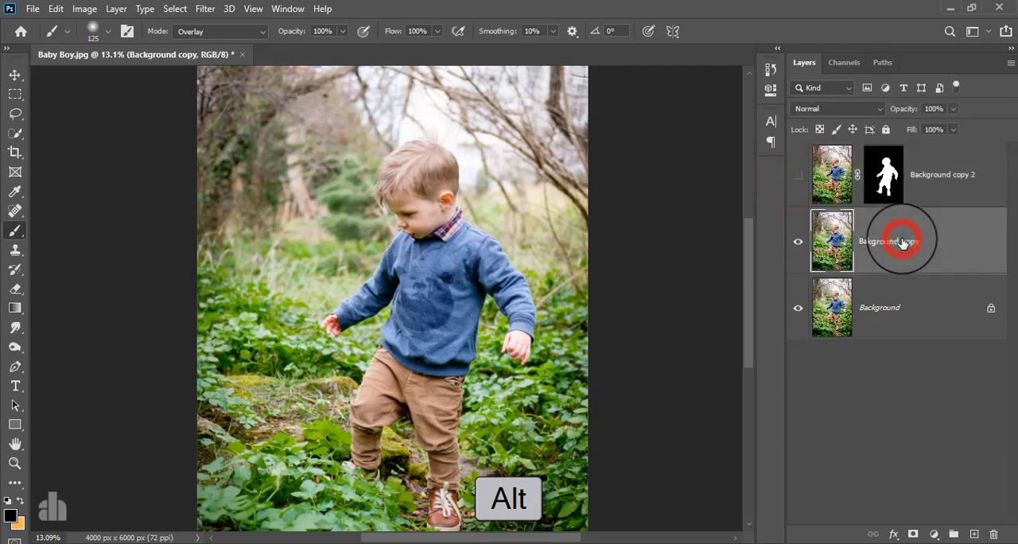
{"action": "left_click", "coordinate": [883, 176], "text": "ctrl"}
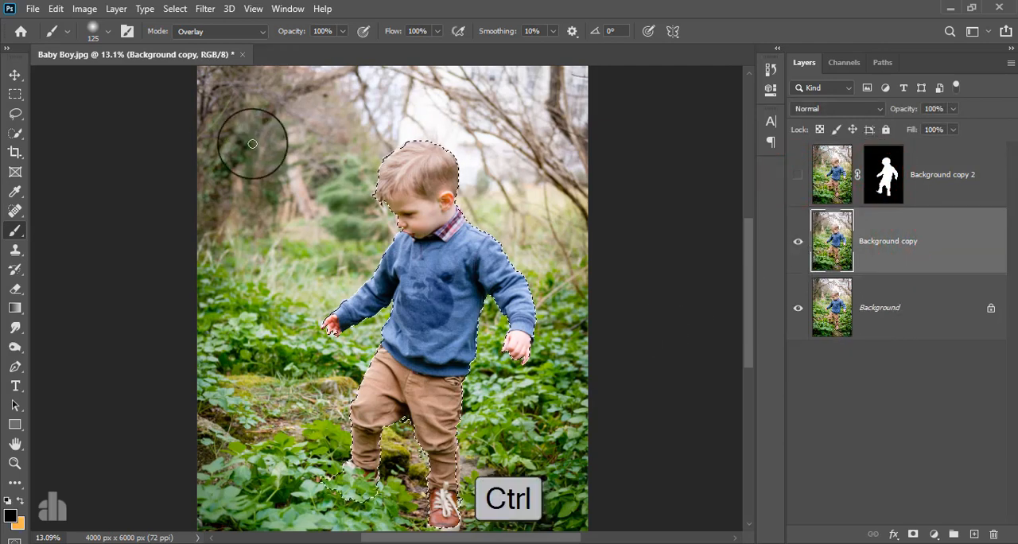
Step: Expand the selection around the boy by 22 pixels
{"action": "left_click", "coordinate": [175, 8]}
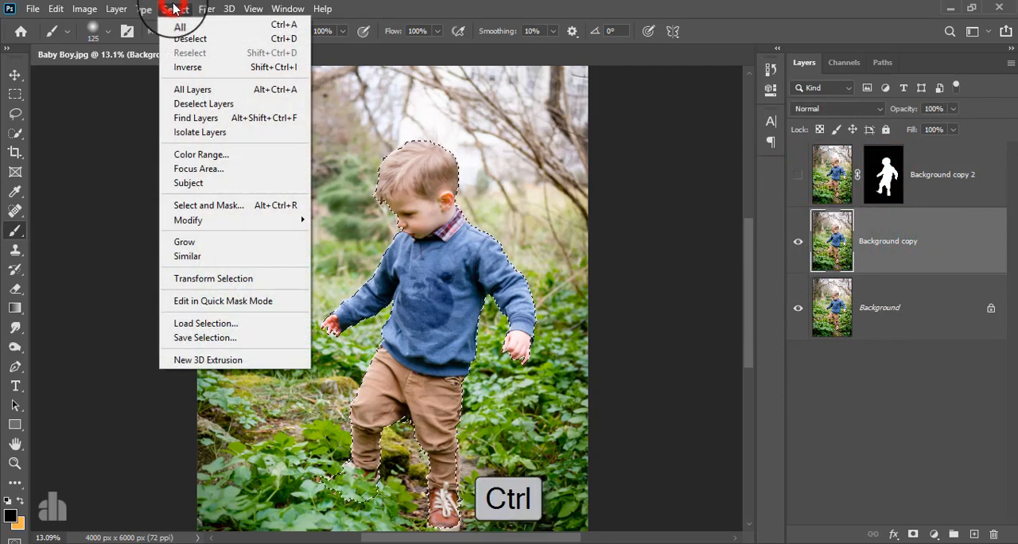
{"action": "left_click", "coordinate": [200, 220]}
{"action": "left_click", "coordinate": [369, 249]}
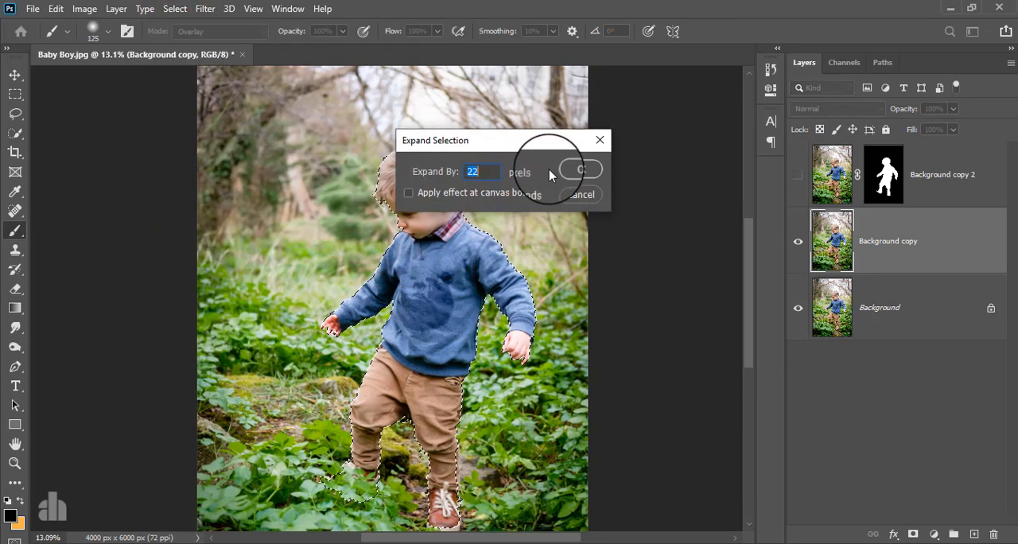
{"action": "left_click", "coordinate": [577, 168]}
Step: Fill the selected boy area on Background copy with Content-Aware, using Color Adaptation, Normal mode and 100% opacity
{"action": "left_click", "coordinate": [55, 9]}
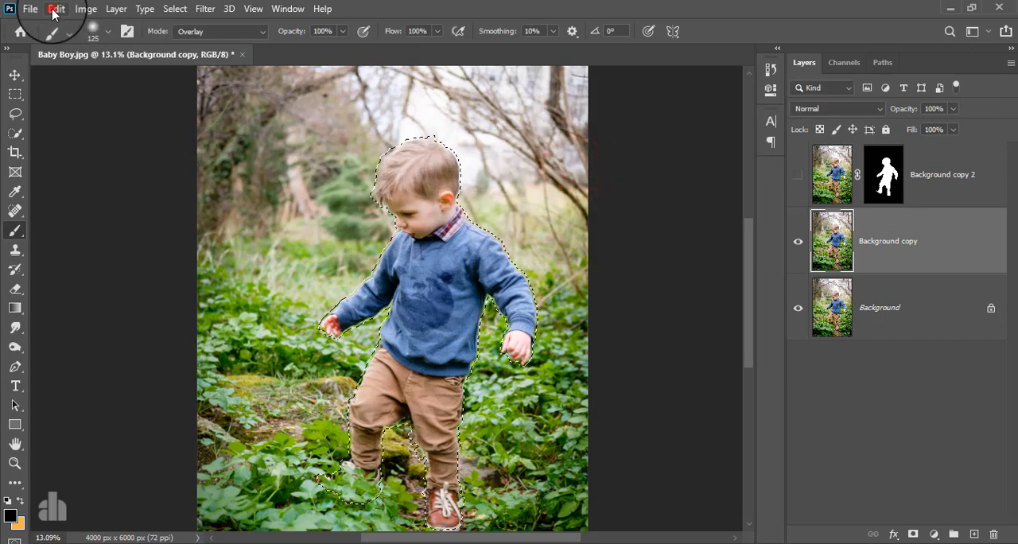
{"action": "left_click", "coordinate": [119, 239]}
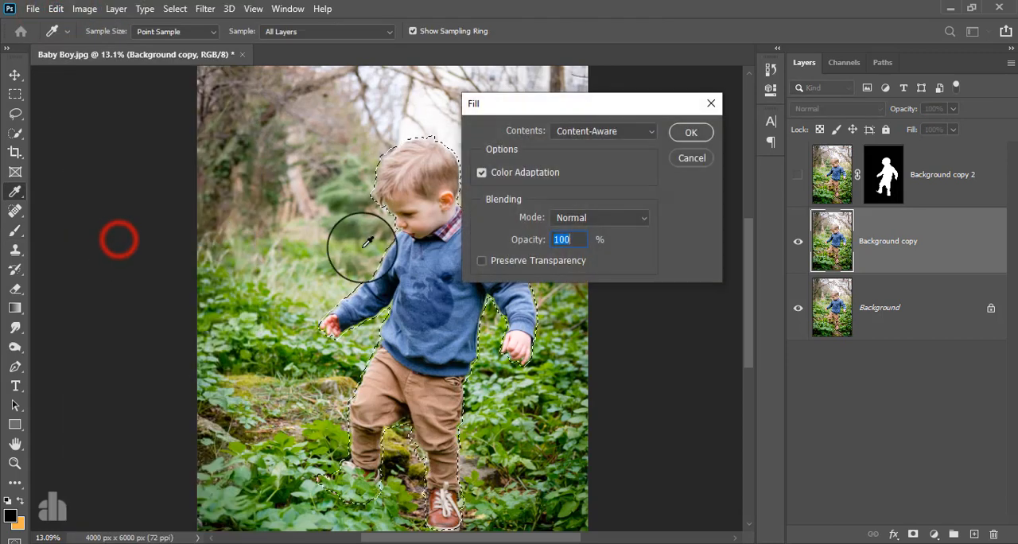
{"action": "left_click", "coordinate": [614, 131]}
{"action": "left_click", "coordinate": [611, 193]}
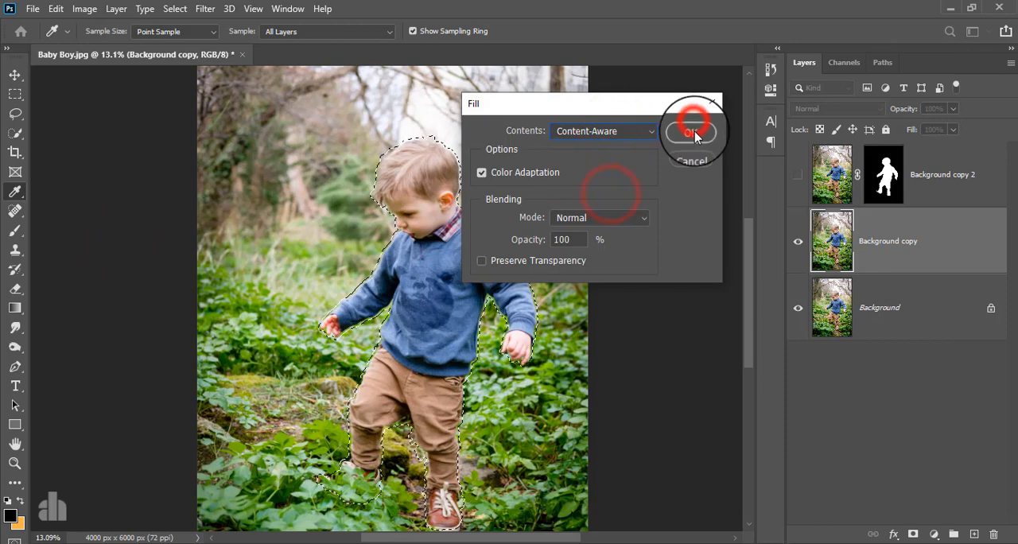
{"action": "left_click", "coordinate": [692, 133]}
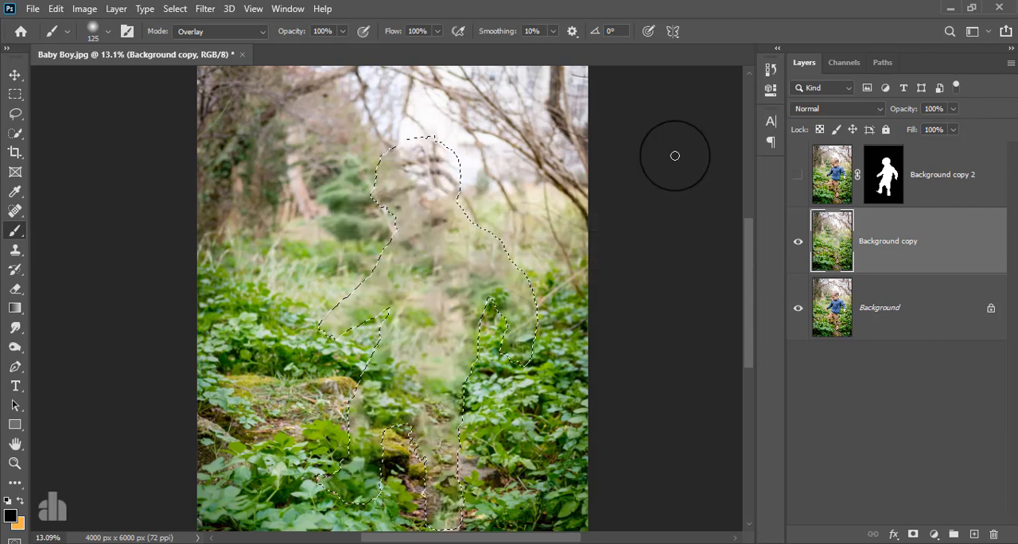
Step: Clear the selection and make Background copy 2 visible again above the filled background
{"action": "left_click", "coordinate": [175, 7]}
{"action": "left_click", "coordinate": [185, 37]}
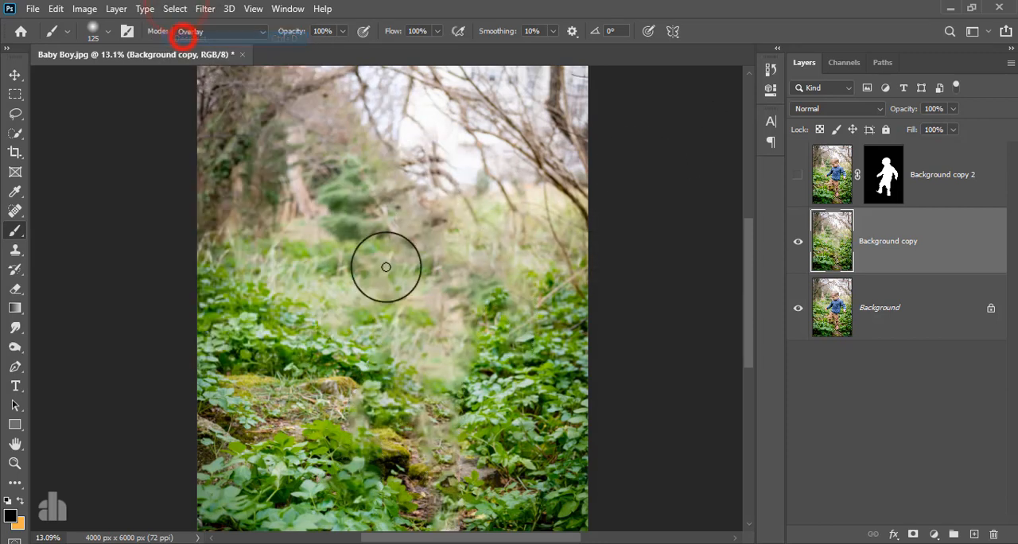
{"action": "left_click", "coordinate": [799, 175]}
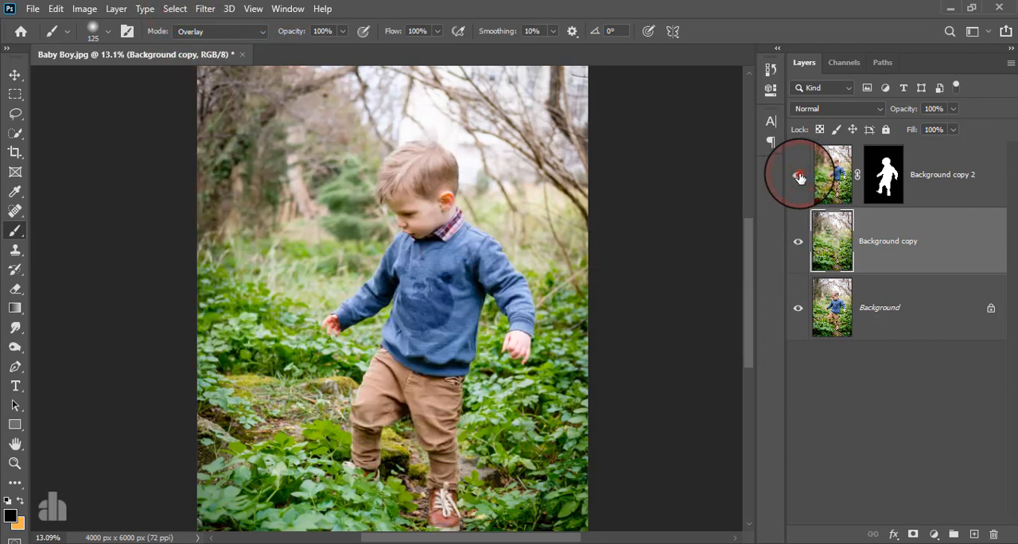
{"action": "left_click", "coordinate": [798, 175]}
{"action": "left_click", "coordinate": [799, 176]}
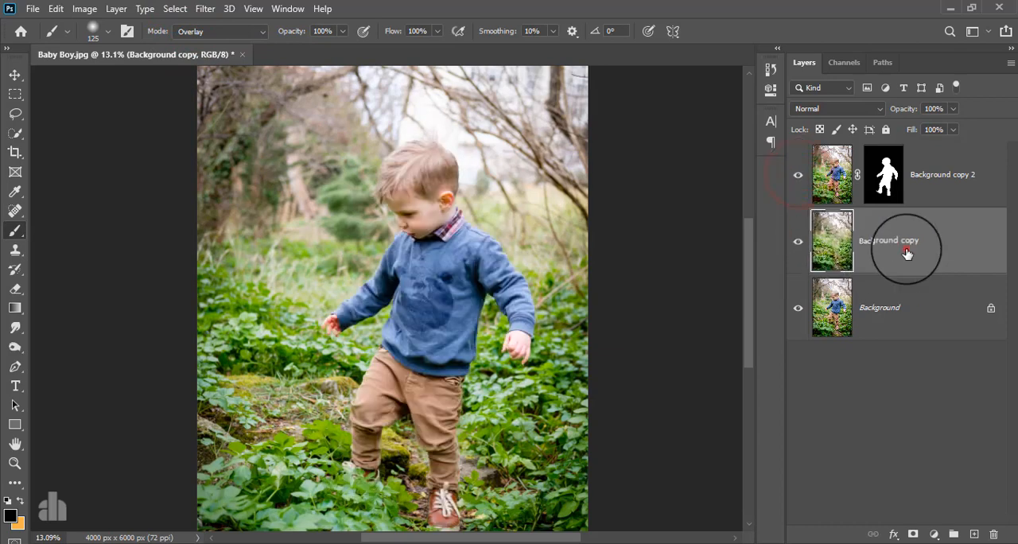
Step: Convert the Background copy layer into a smart object for smart filters
{"action": "left_click", "coordinate": [170, 9]}
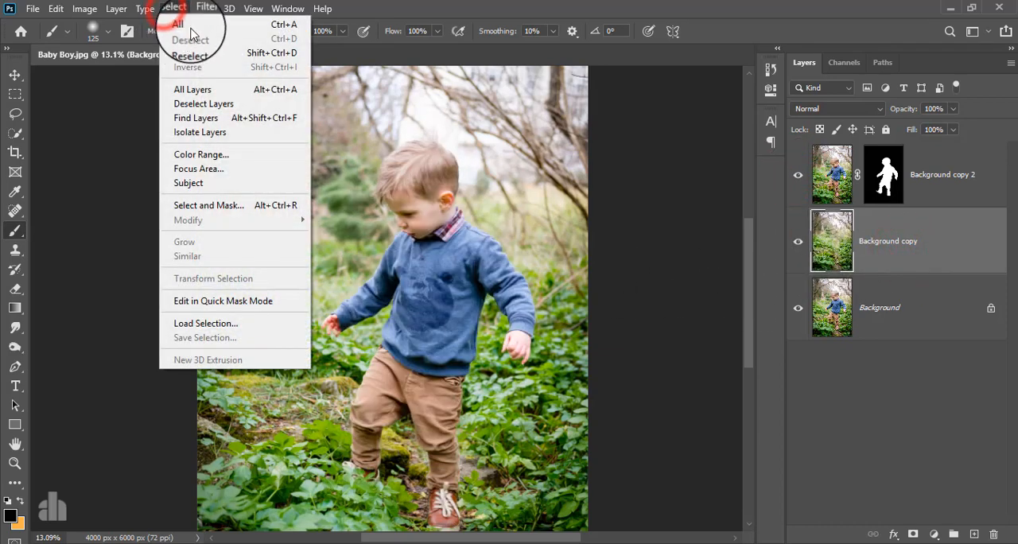
{"action": "mouse_move", "coordinate": [203, 11]}
{"action": "left_click", "coordinate": [227, 46]}
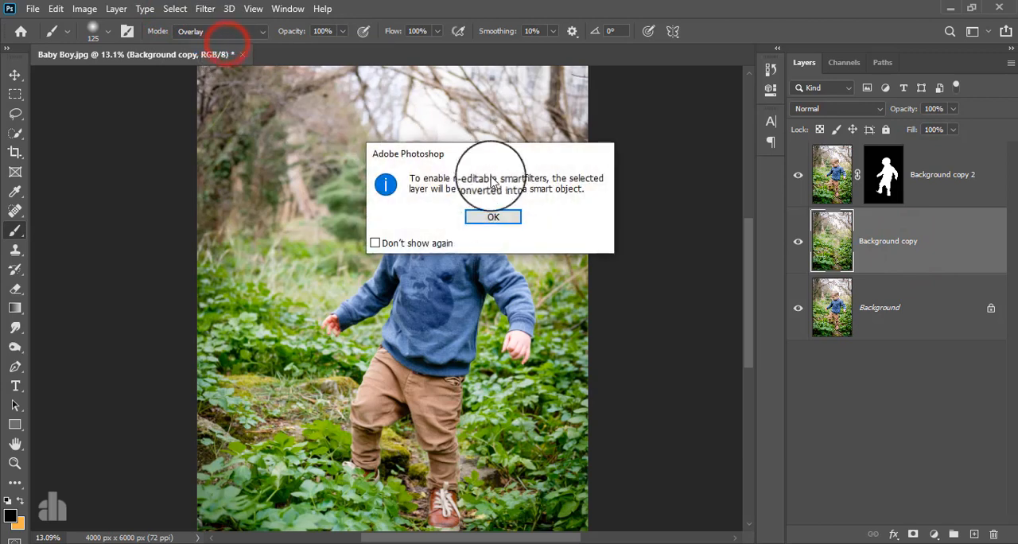
{"action": "left_click", "coordinate": [495, 217]}
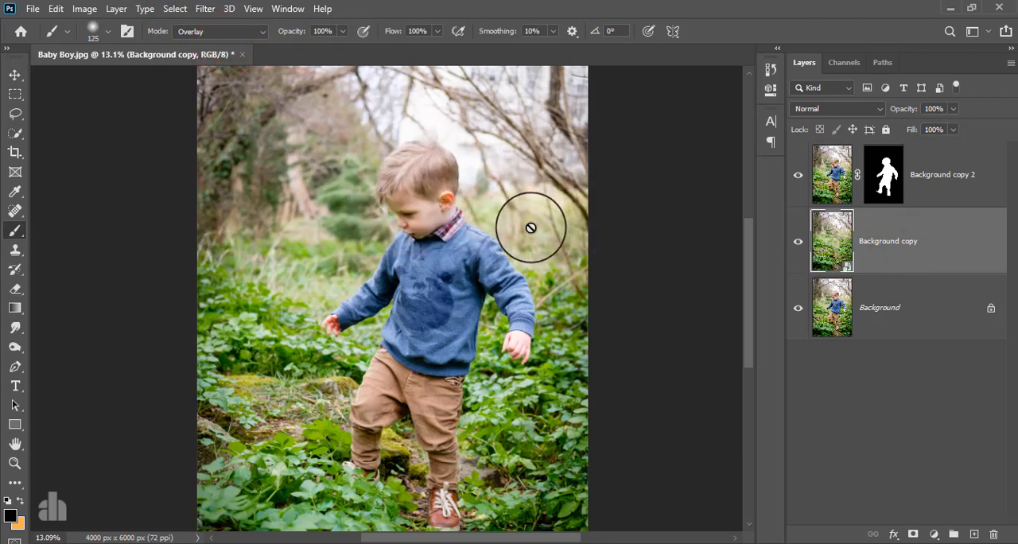
Step: Start a Tilt-Shift blur on Background copy and set its blur to 130 px
{"action": "left_click", "coordinate": [206, 9]}
{"action": "left_click", "coordinate": [229, 191]}
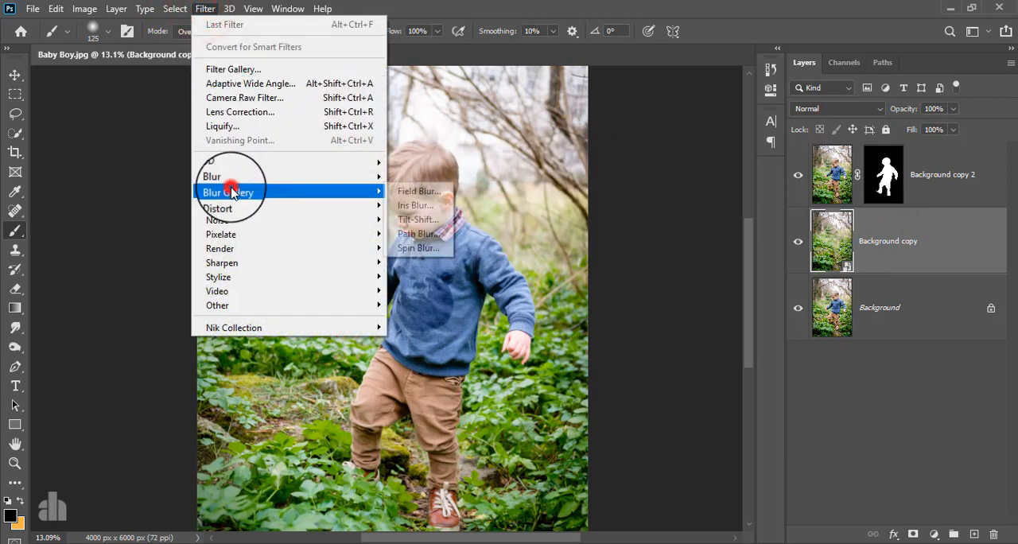
{"action": "left_click", "coordinate": [420, 222]}
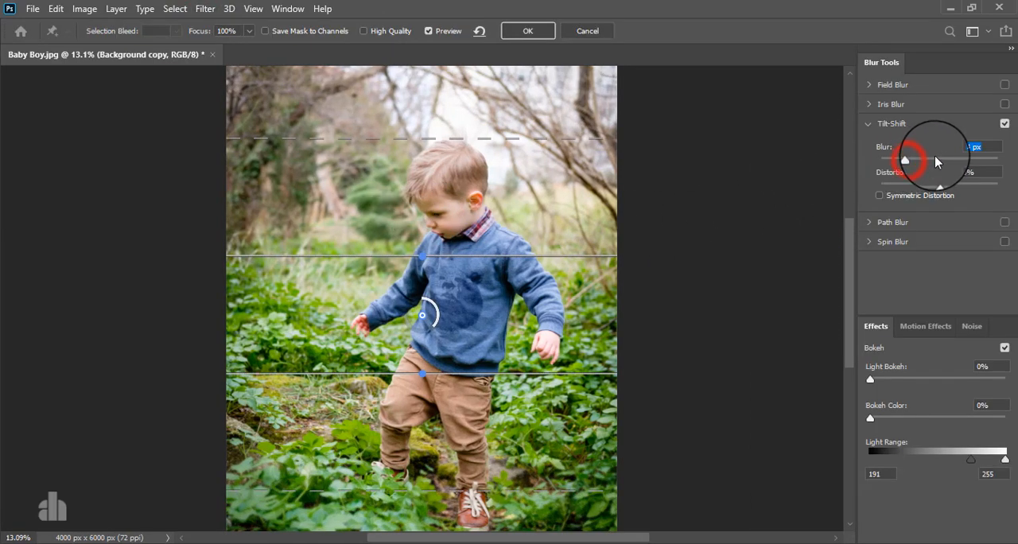
{"action": "left_click_drag", "start_coordinate": [936, 162], "coordinate": [947, 161]}
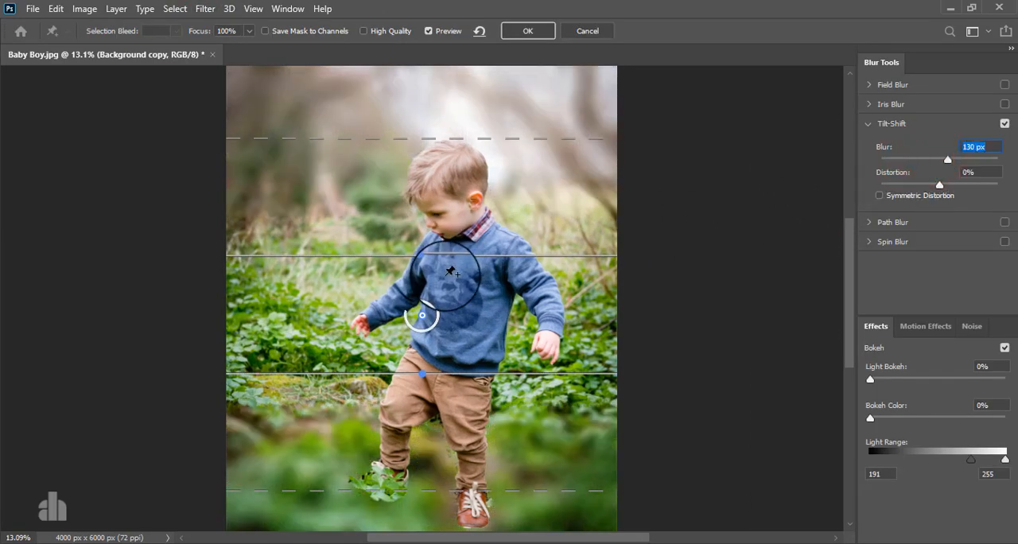
Step: Move the Tilt-Shift center down to the boy's shoes and narrow the sharp band around his lower legs and feet
{"action": "left_click_drag", "start_coordinate": [421, 318], "coordinate": [421, 482]}
{"action": "scroll", "coordinate": [421, 481], "scroll_direction": "down", "scroll_amount": 2}
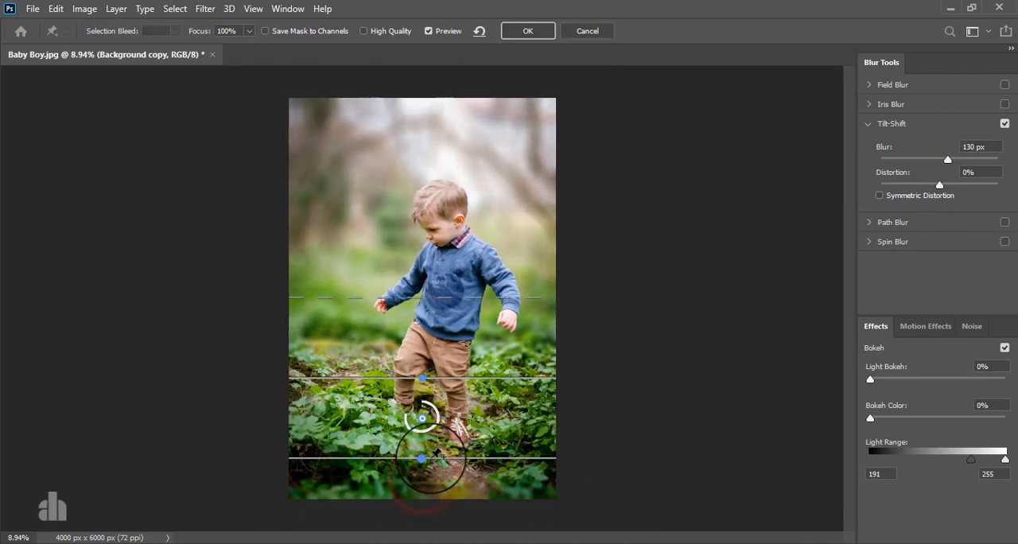
{"action": "left_click_drag", "start_coordinate": [387, 455], "coordinate": [388, 427]}
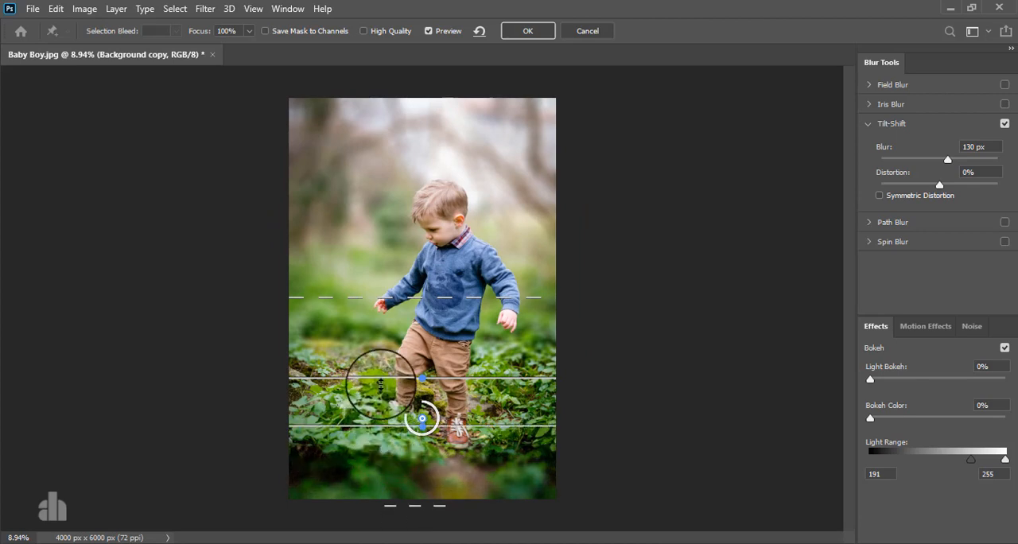
{"action": "left_click_drag", "start_coordinate": [382, 377], "coordinate": [381, 397]}
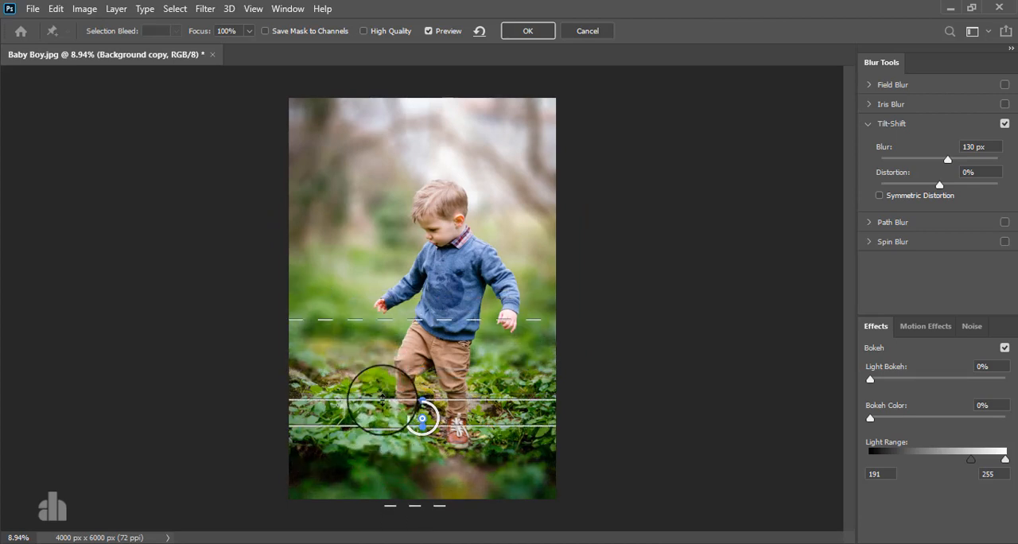
Step: Widen the upper and lower blur transitions, tighten the lower focus line, apply the Tilt-Shift blur and compare Background copy hidden and shown
{"action": "left_click_drag", "start_coordinate": [410, 318], "coordinate": [409, 291]}
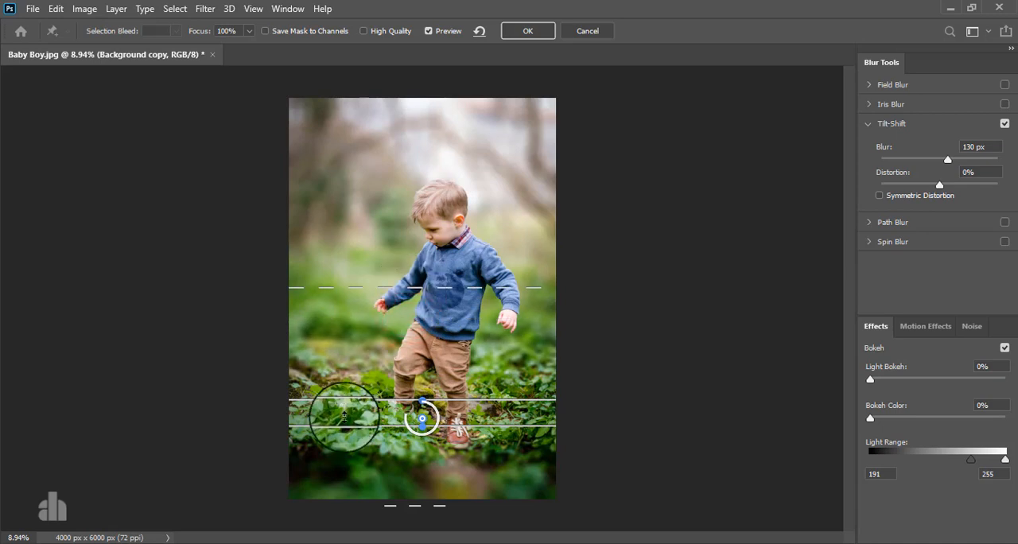
{"action": "key", "text": "ctrl+minus"}
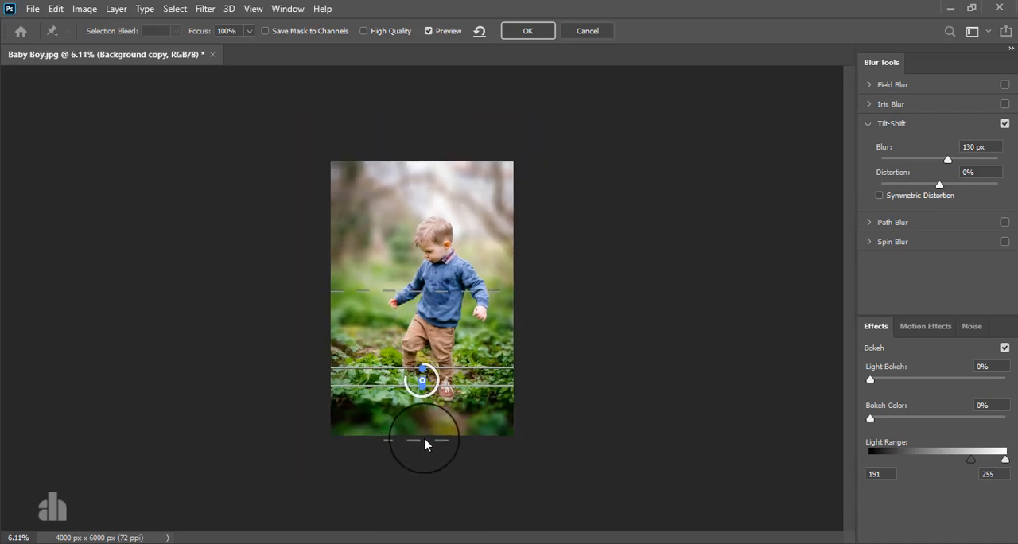
{"action": "left_click_drag", "start_coordinate": [413, 474], "coordinate": [413, 468]}
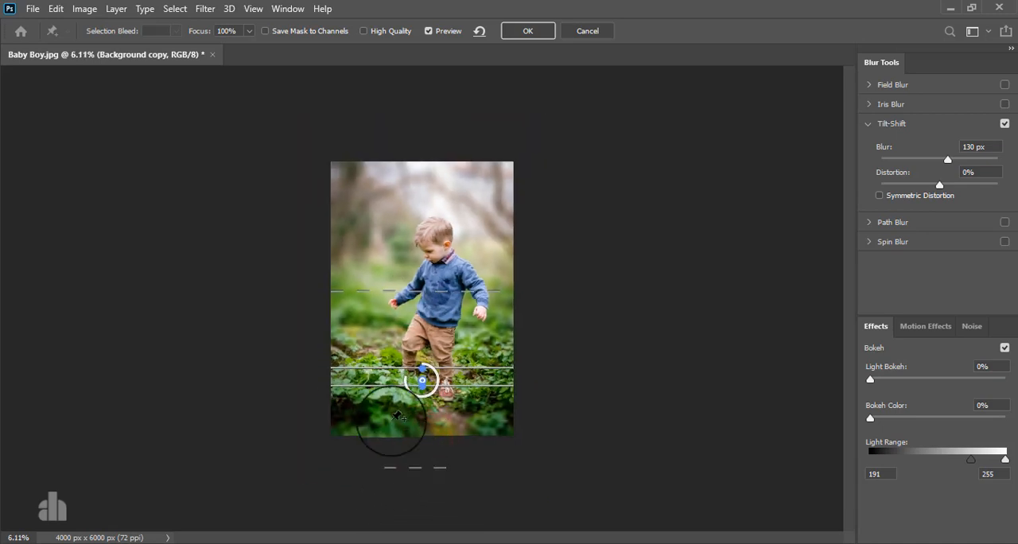
{"action": "left_click_drag", "start_coordinate": [381, 385], "coordinate": [381, 380]}
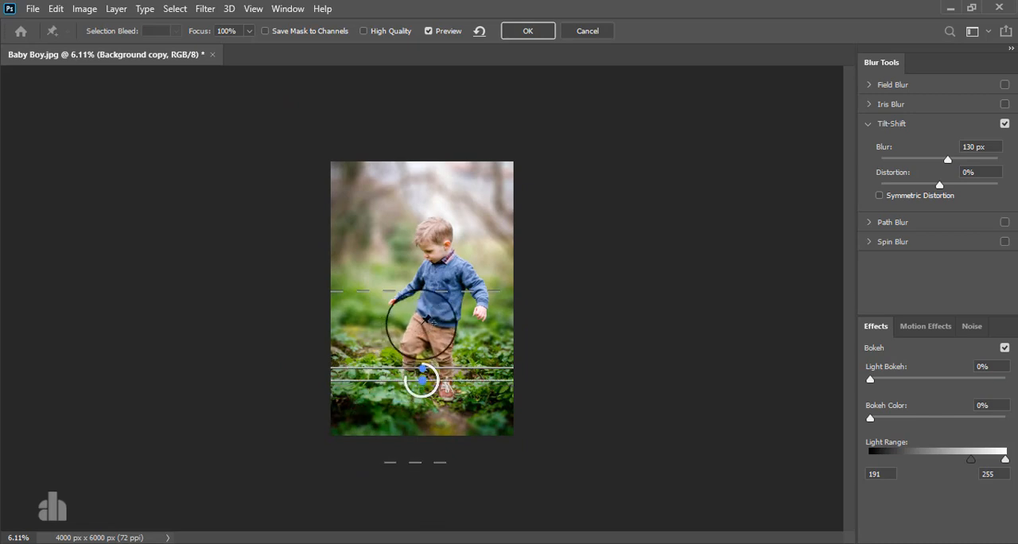
{"action": "key", "text": "ctrl+plus"}
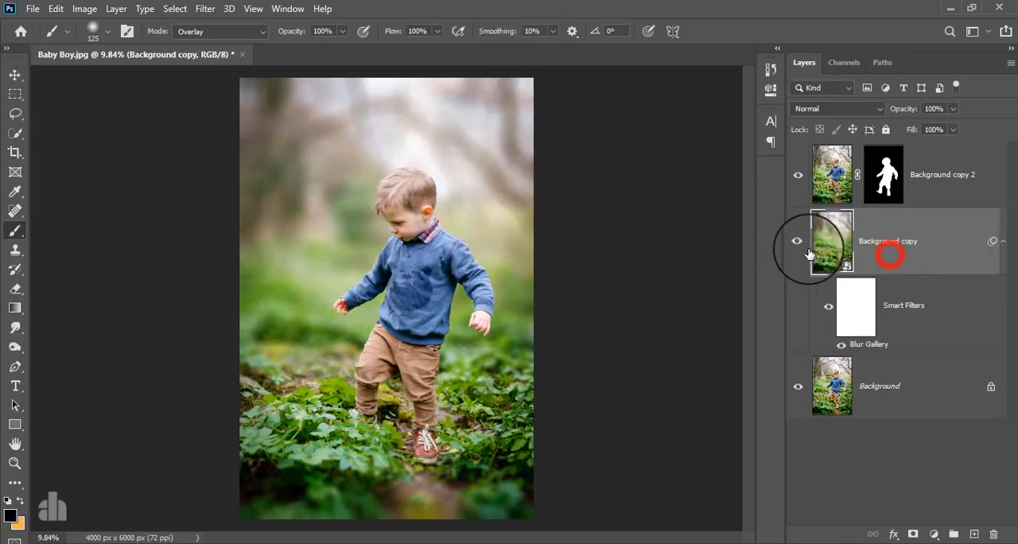
{"action": "left_click", "coordinate": [797, 241]}
{"action": "left_click", "coordinate": [798, 241]}
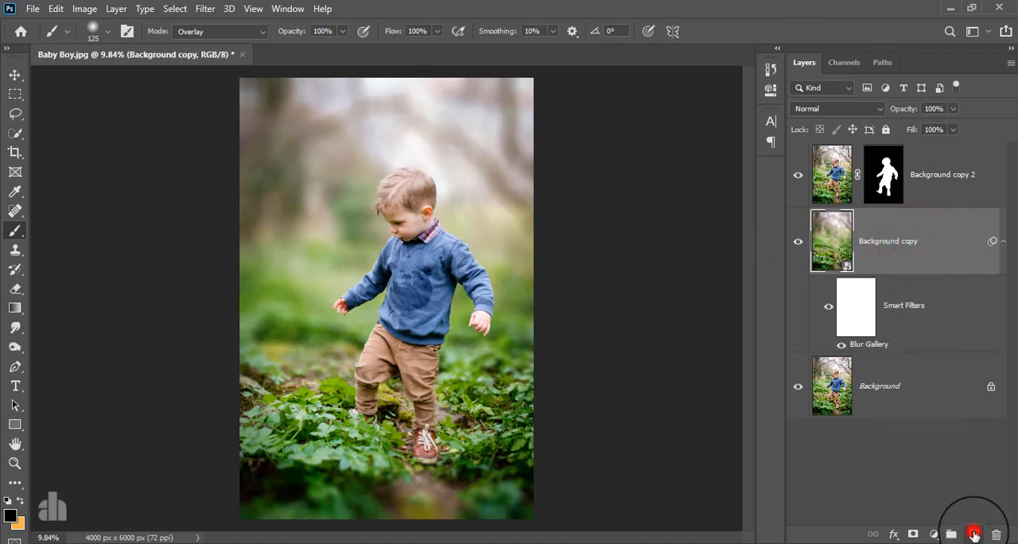
Step: Create a new layer above Background copy and set the Brush foreground color to orange ffb554
{"action": "left_click", "coordinate": [974, 534]}
{"action": "left_click", "coordinate": [880, 236]}
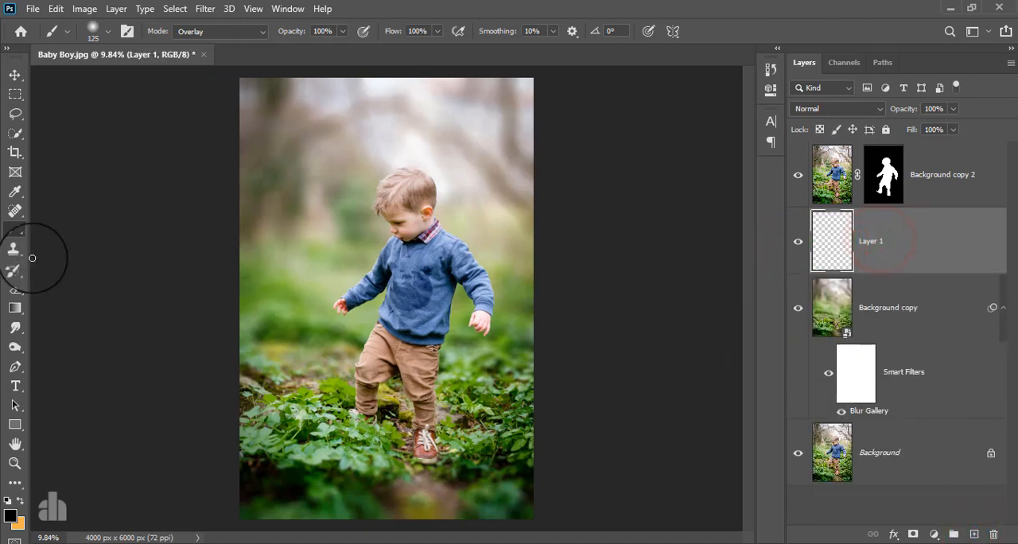
{"action": "left_click", "coordinate": [15, 230]}
{"action": "left_click", "coordinate": [11, 517]}
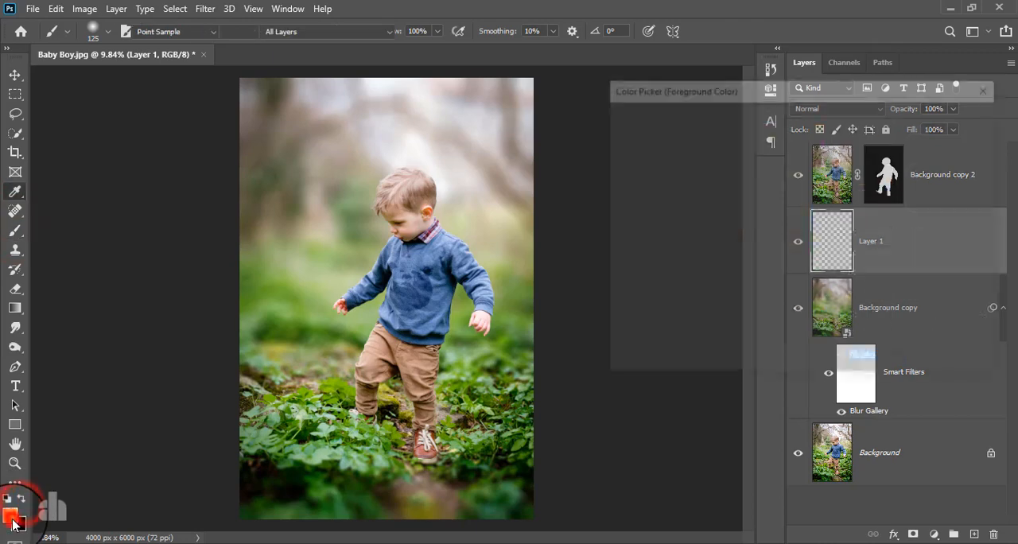
{"action": "left_click", "coordinate": [740, 122]}
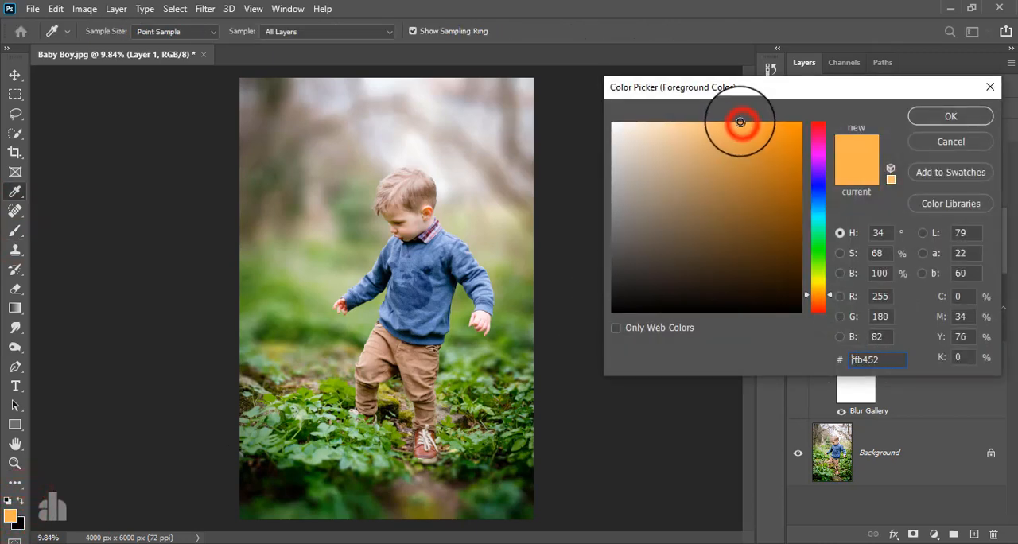
{"action": "left_click", "coordinate": [946, 116]}
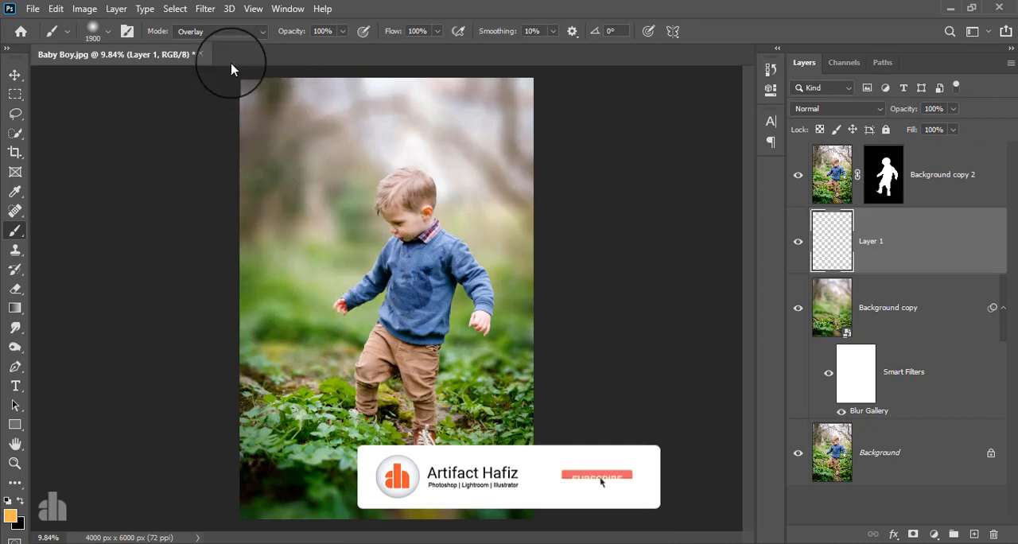
Step: Paint one soft orange dab in the middle of Layer 1 with a 1900 px brush in Normal mode
{"action": "left_click", "coordinate": [225, 31]}
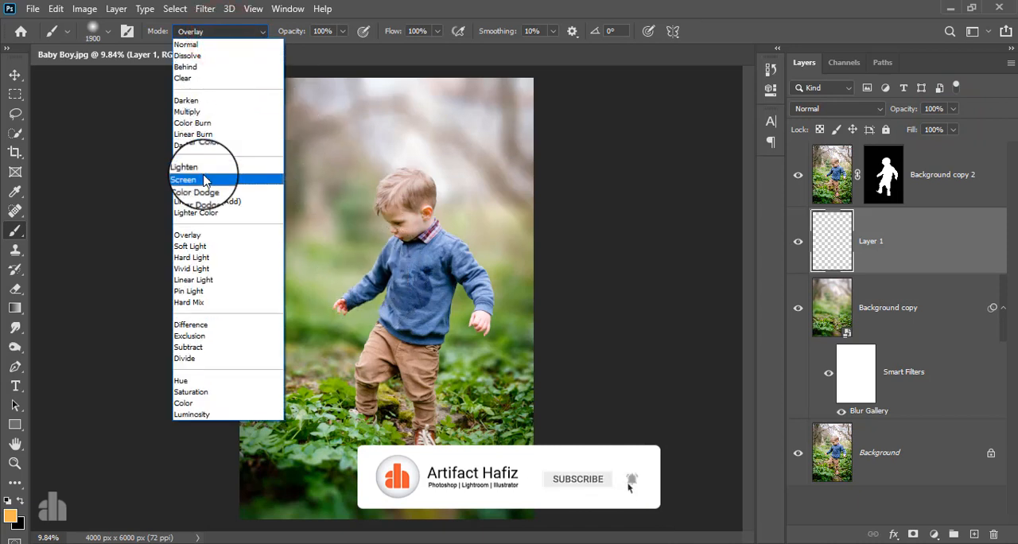
{"action": "left_click", "coordinate": [194, 43]}
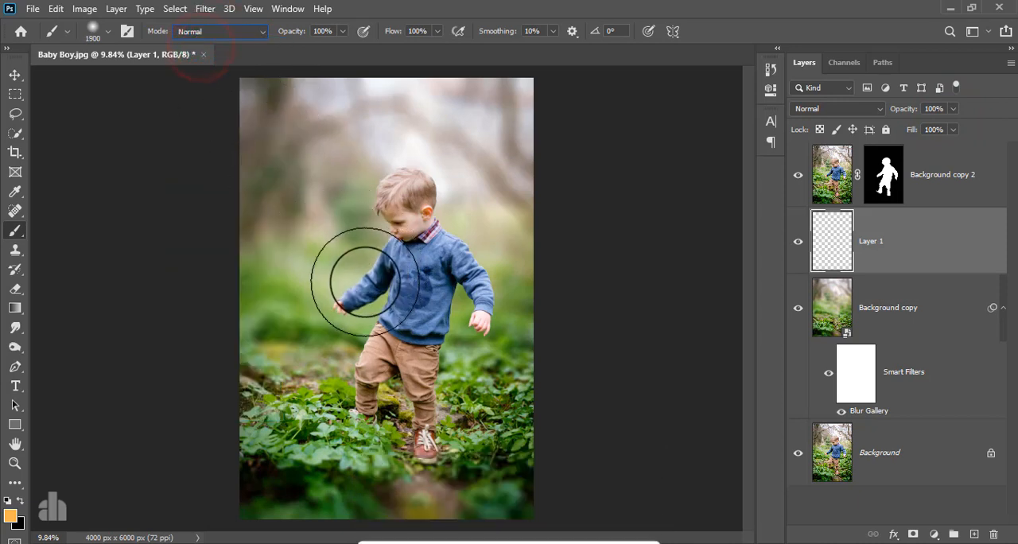
{"action": "left_click", "coordinate": [391, 295]}
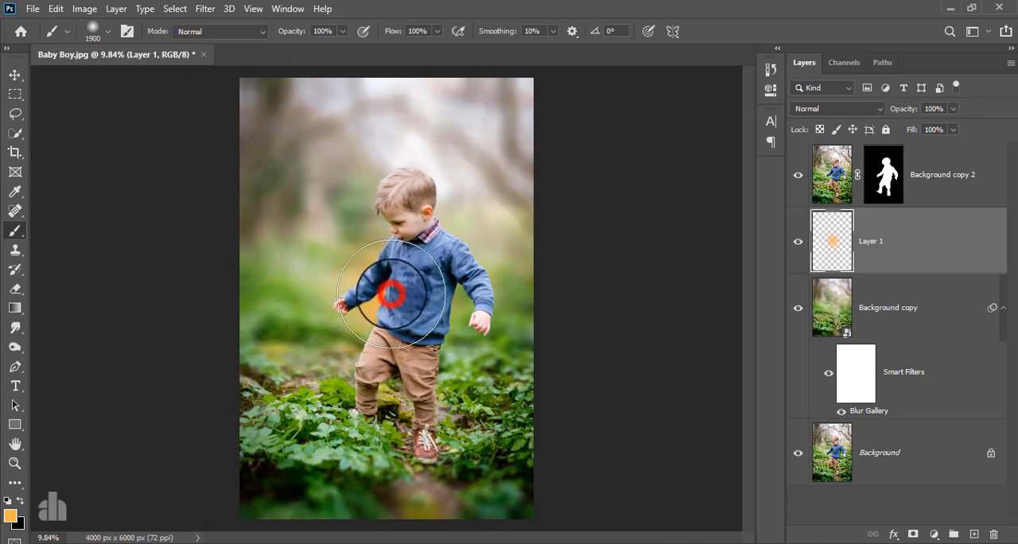
Step: With Auto-Select and transform controls enabled, enlarge Layer 1's orange dab to about 165% toward the photo's upper-left corner
{"action": "left_click", "coordinate": [15, 78]}
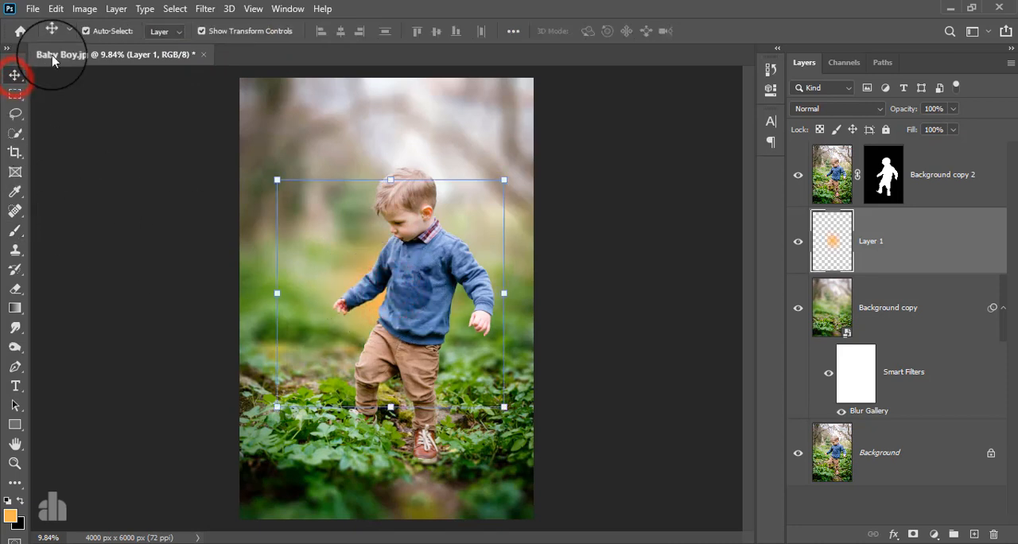
{"action": "left_click", "coordinate": [87, 31]}
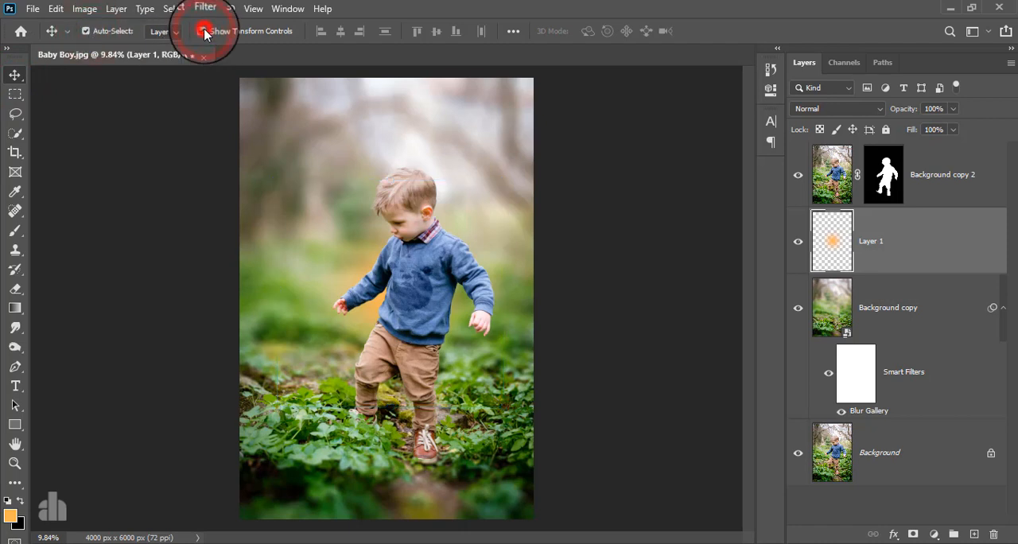
{"action": "left_click", "coordinate": [203, 32]}
{"action": "left_click_drag", "start_coordinate": [276, 176], "coordinate": [128, 30]}
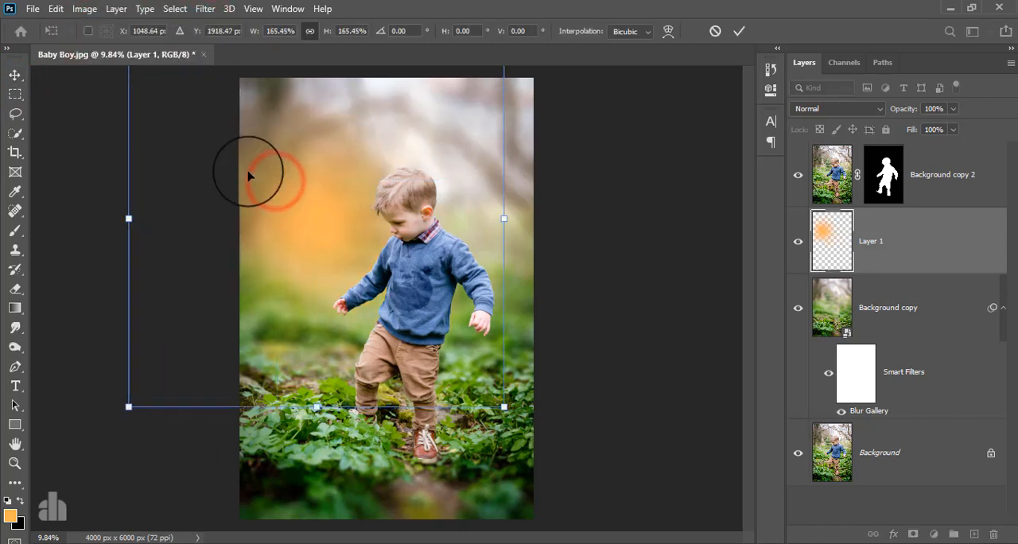
{"action": "left_click", "coordinate": [738, 31]}
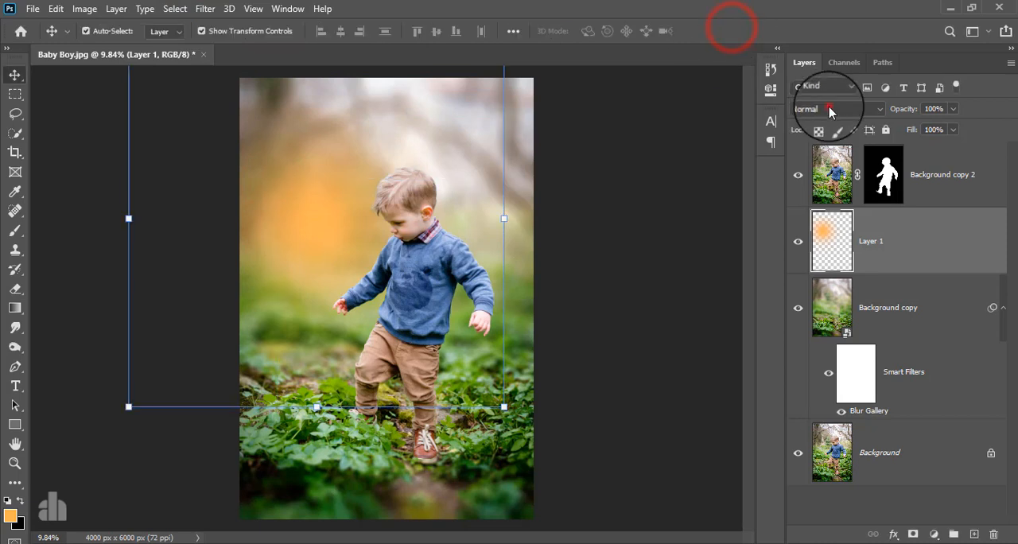
Step: Set Layer 1's blend mode to Screen and move the orange glow to the upper-right background behind the boy
{"action": "left_click", "coordinate": [830, 111]}
{"action": "left_click", "coordinate": [841, 231]}
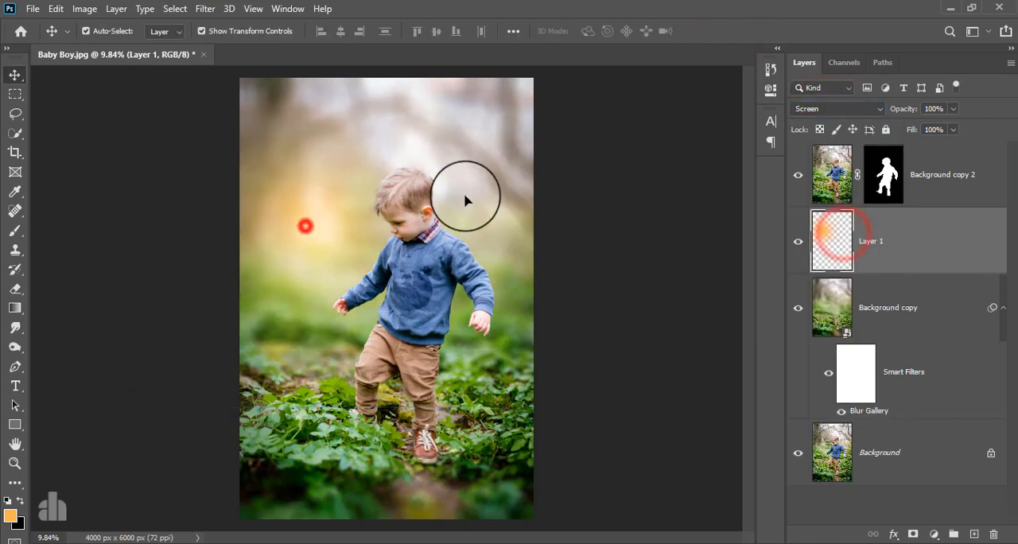
{"action": "left_click_drag", "start_coordinate": [466, 199], "coordinate": [474, 162]}
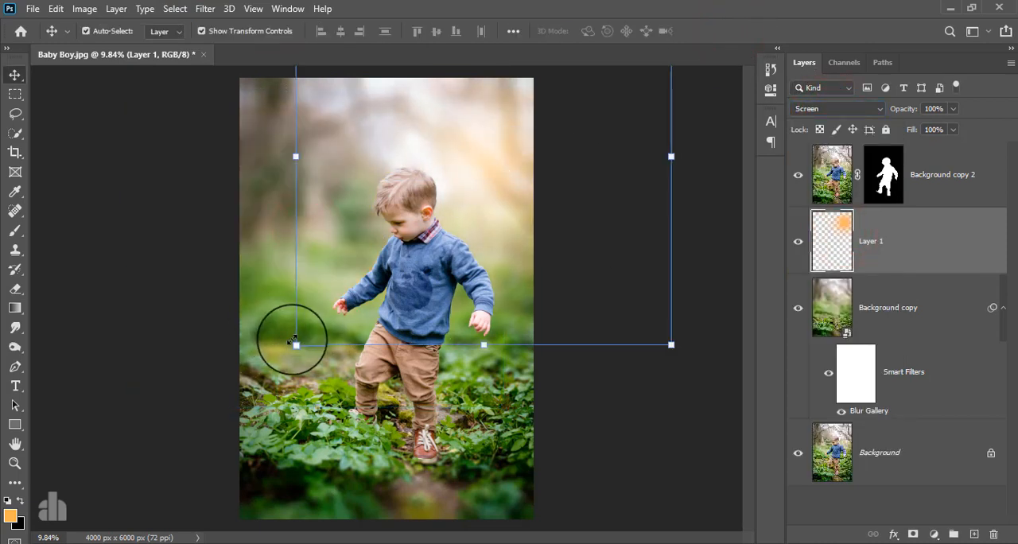
Step: Enlarge the orange glow to about 157% and compare the photo with Layer 1 hidden and shown
{"action": "left_click_drag", "start_coordinate": [293, 342], "coordinate": [238, 317]}
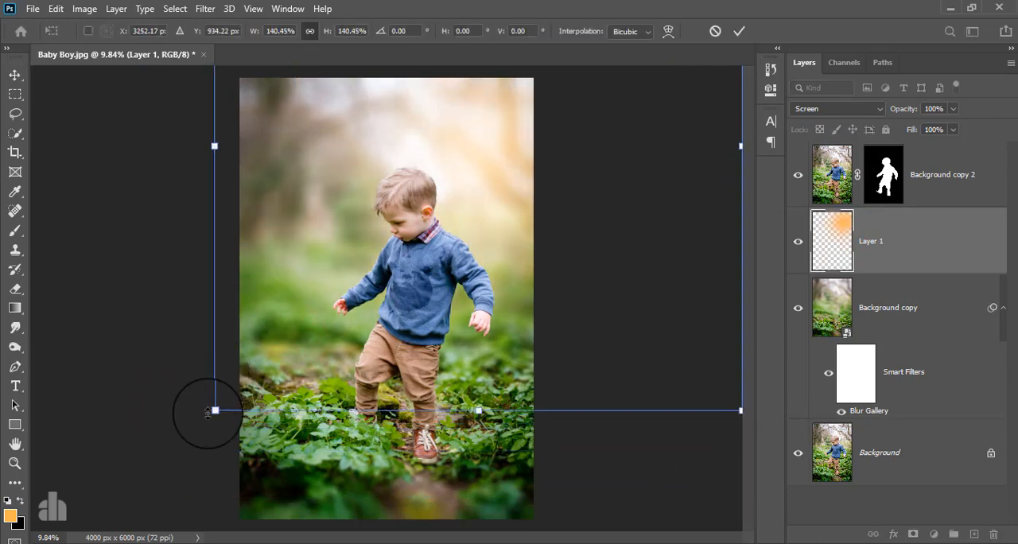
{"action": "mouse_move", "coordinate": [208, 412]}
{"action": "left_mouse_down"}
{"action": "mouse_move", "coordinate": [160, 466]}
{"action": "mouse_move", "coordinate": [204, 400]}
{"action": "mouse_move", "coordinate": [203, 409]}
{"action": "left_mouse_up"}
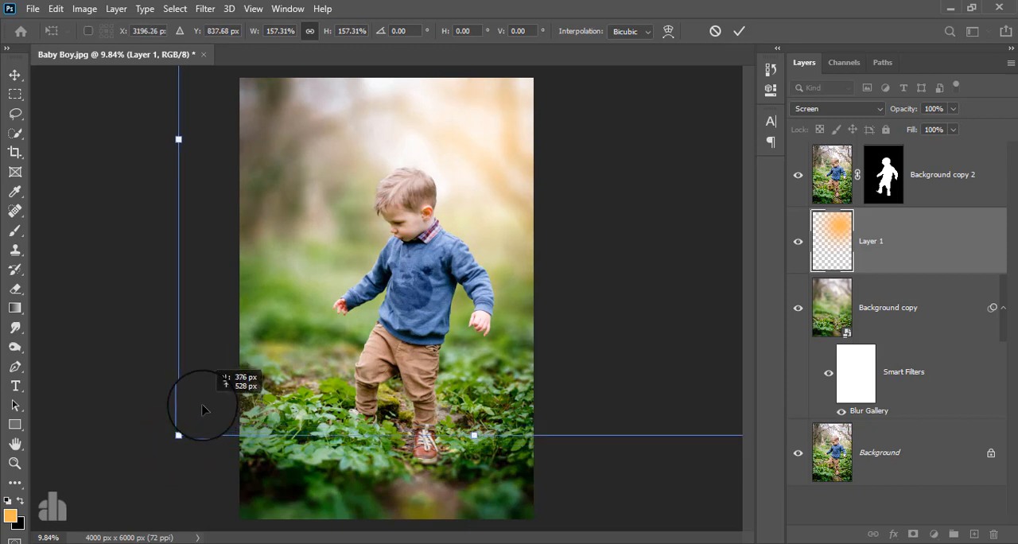
{"action": "left_click", "coordinate": [740, 30]}
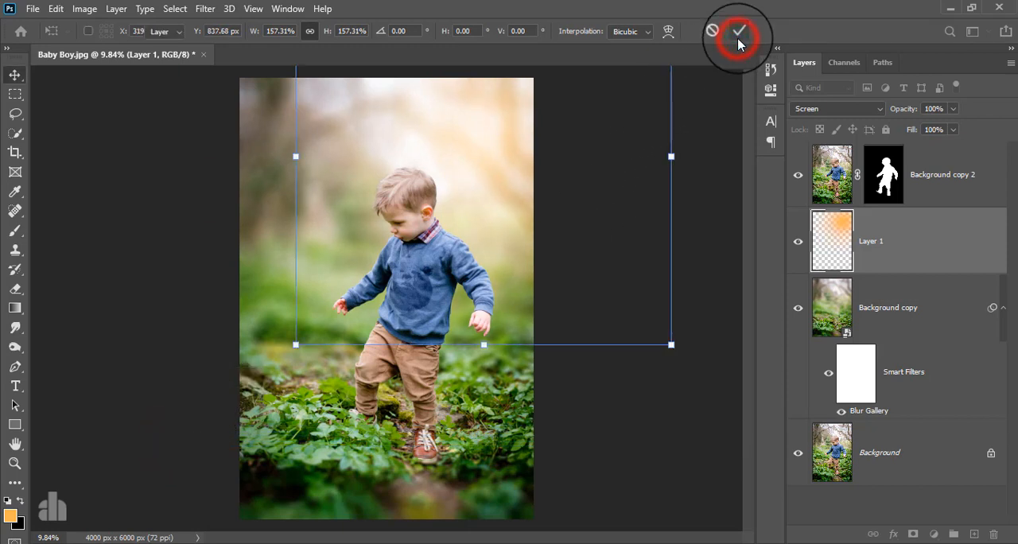
{"action": "left_click", "coordinate": [798, 241]}
{"action": "left_click", "coordinate": [798, 241]}
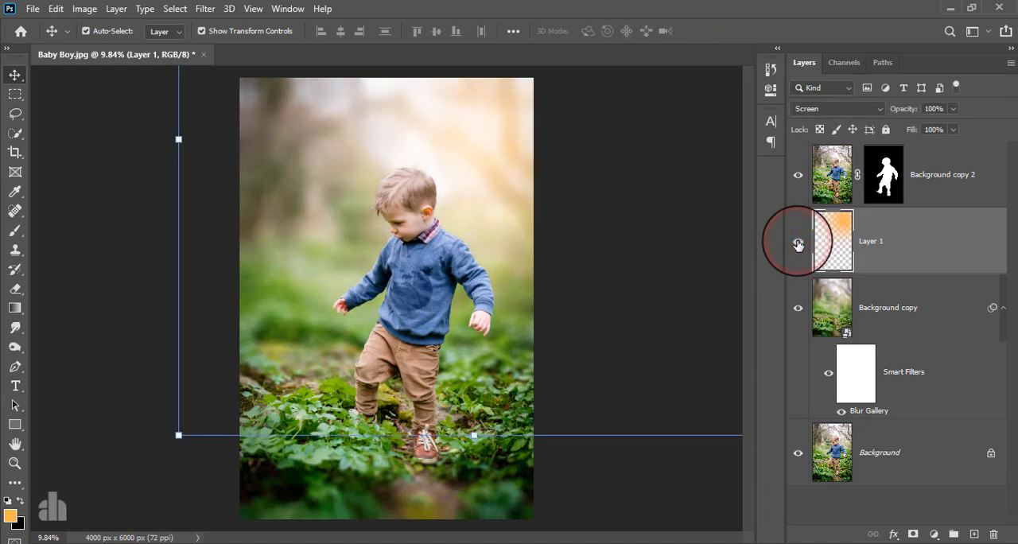
{"action": "left_click", "coordinate": [798, 242]}
{"action": "left_click", "coordinate": [798, 241]}
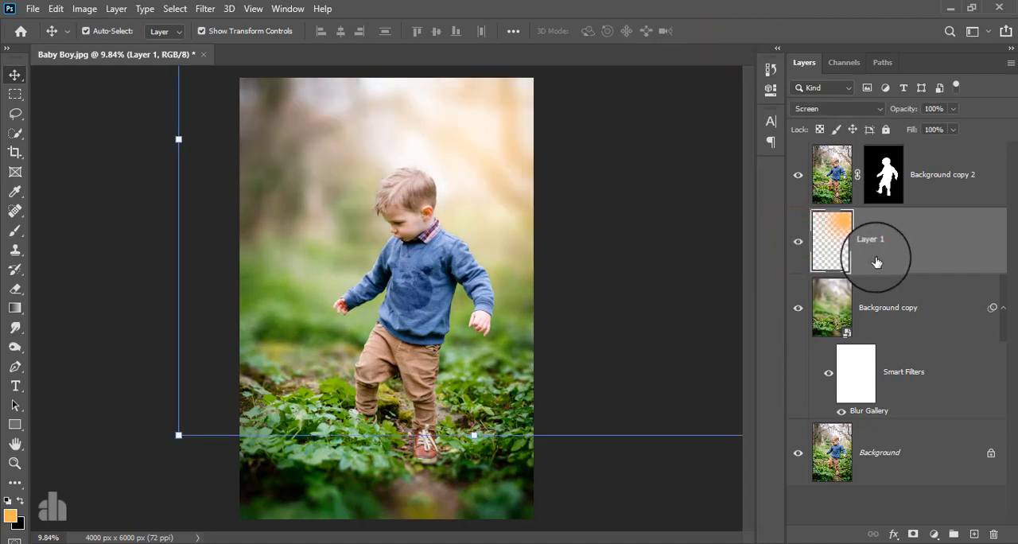
Step: Create a new layer above Layer 1 and paint one soft cyan 54fdff dab beside the boy's arm
{"action": "left_click", "coordinate": [888, 247]}
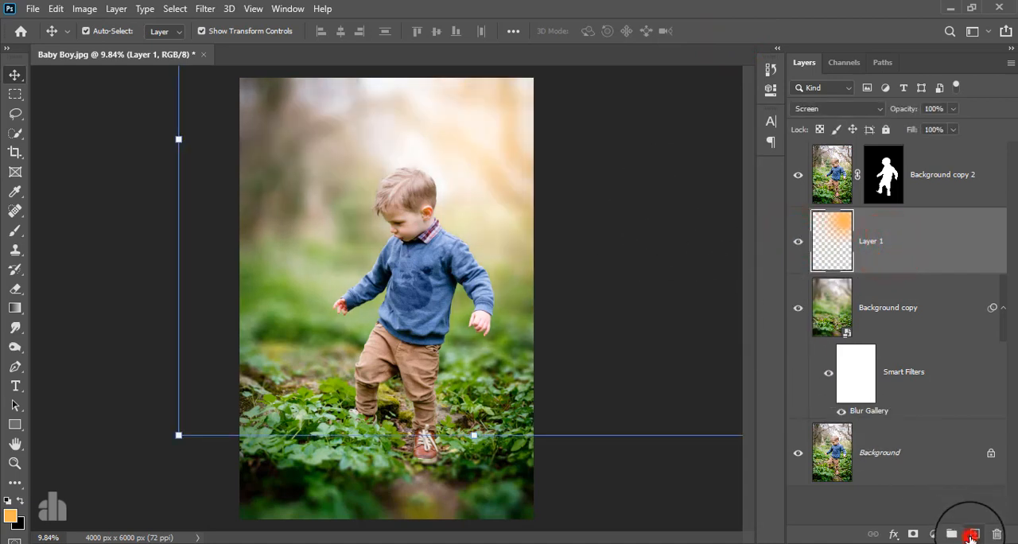
{"action": "left_click", "coordinate": [972, 535]}
{"action": "left_click", "coordinate": [9, 230]}
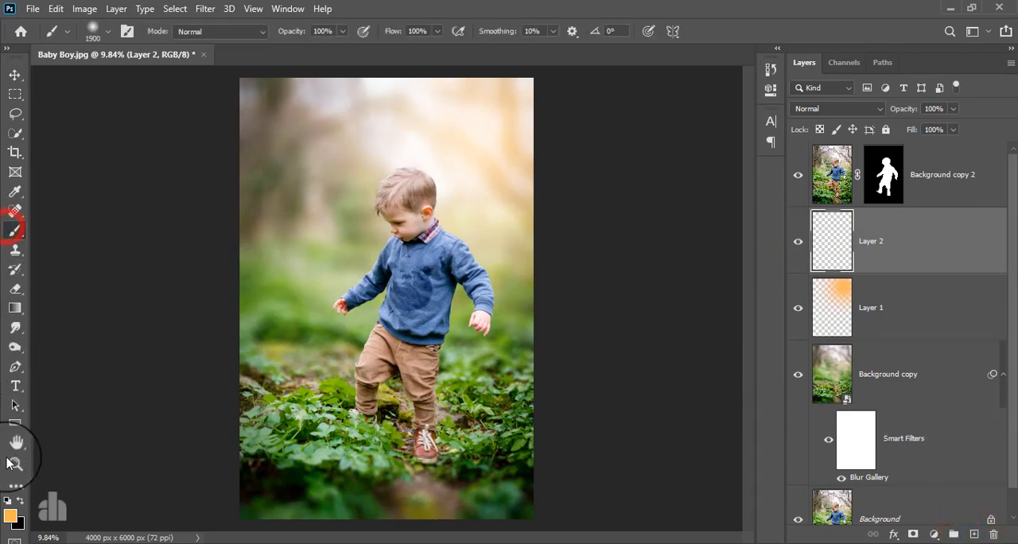
{"action": "left_click", "coordinate": [10, 515]}
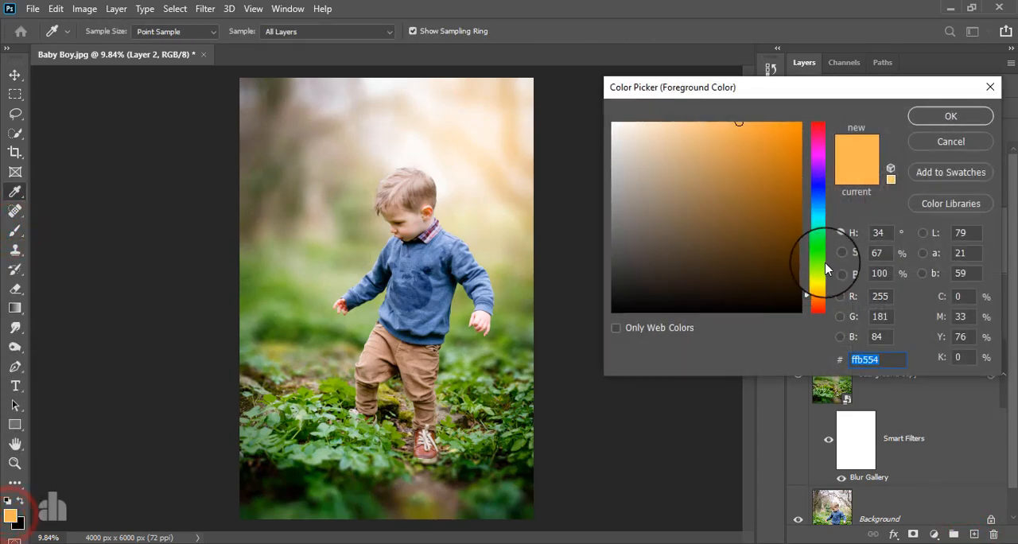
{"action": "left_click_drag", "start_coordinate": [818, 266], "coordinate": [817, 216]}
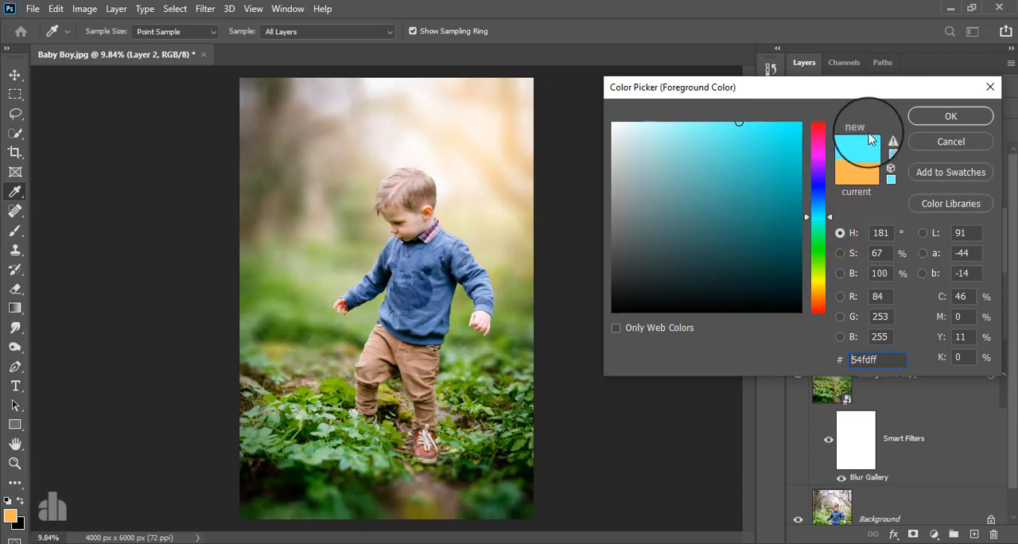
{"action": "left_click", "coordinate": [925, 111]}
{"action": "left_click", "coordinate": [362, 277]}
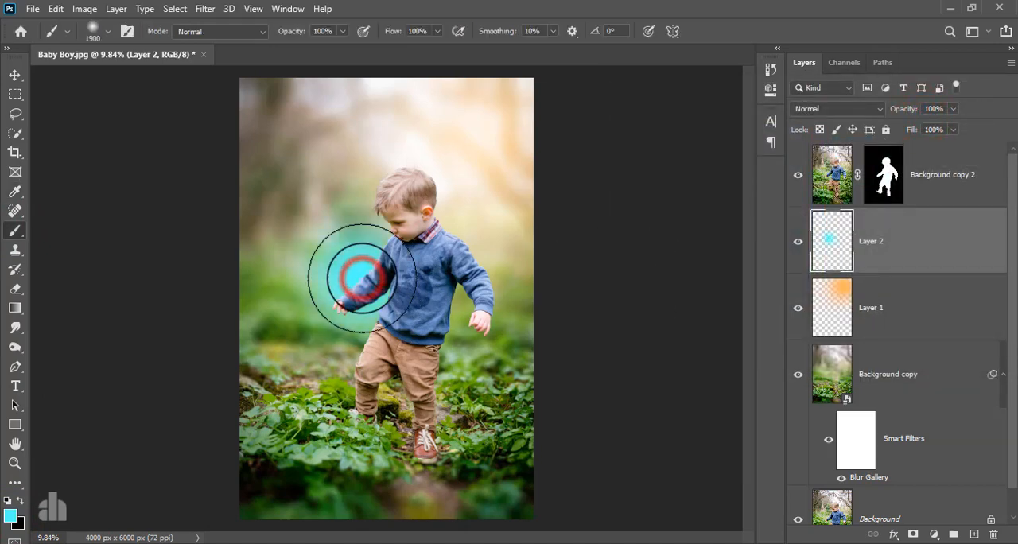
Step: Set Layer 2's blend mode to Screen and enlarge its cyan dab to about 167% toward the photo's upper-left corner
{"action": "left_click", "coordinate": [16, 75]}
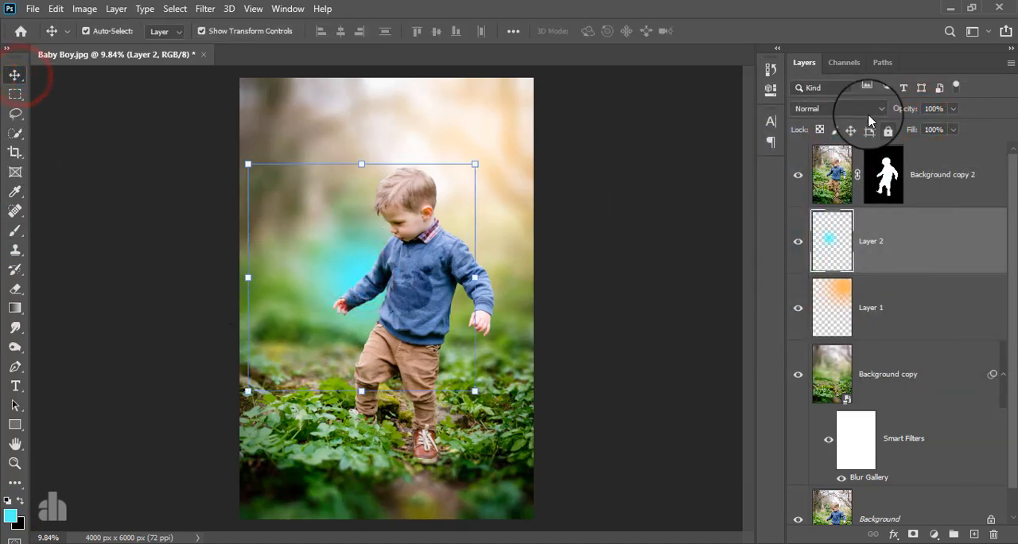
{"action": "left_click", "coordinate": [835, 108]}
{"action": "left_click", "coordinate": [819, 235]}
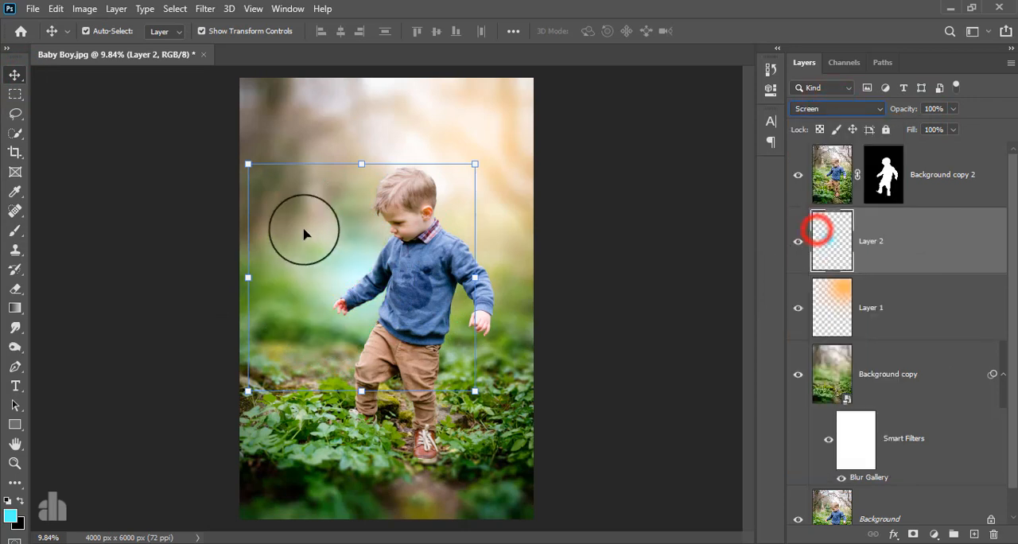
{"action": "left_click_drag", "start_coordinate": [248, 164], "coordinate": [94, 12]}
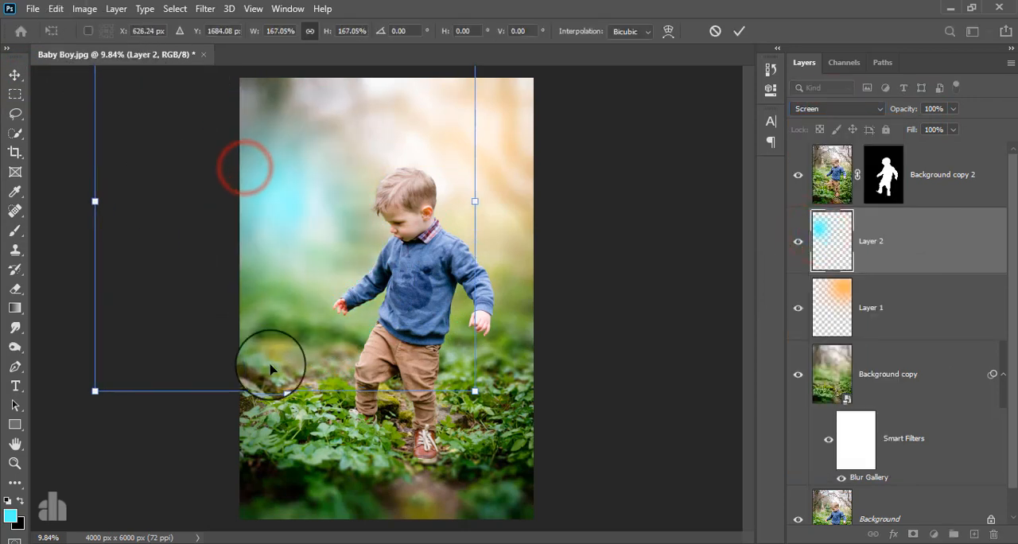
Step: Enlarge the cyan glow further to about 326%, place it over the photo's left background beside the boy, and apply the transform
{"action": "left_click_drag", "start_coordinate": [287, 391], "coordinate": [294, 543]}
{"action": "left_click_drag", "start_coordinate": [182, 396], "coordinate": [195, 369]}
{"action": "scroll", "coordinate": [202, 368], "scroll_direction": "down", "scroll_amount": 6}
{"action": "left_click", "coordinate": [302, 417]}
{"action": "left_click_drag", "start_coordinate": [337, 424], "coordinate": [334, 538]}
{"action": "left_click_drag", "start_coordinate": [291, 491], "coordinate": [276, 439]}
{"action": "scroll", "coordinate": [336, 408], "scroll_direction": "up", "scroll_amount": 3}
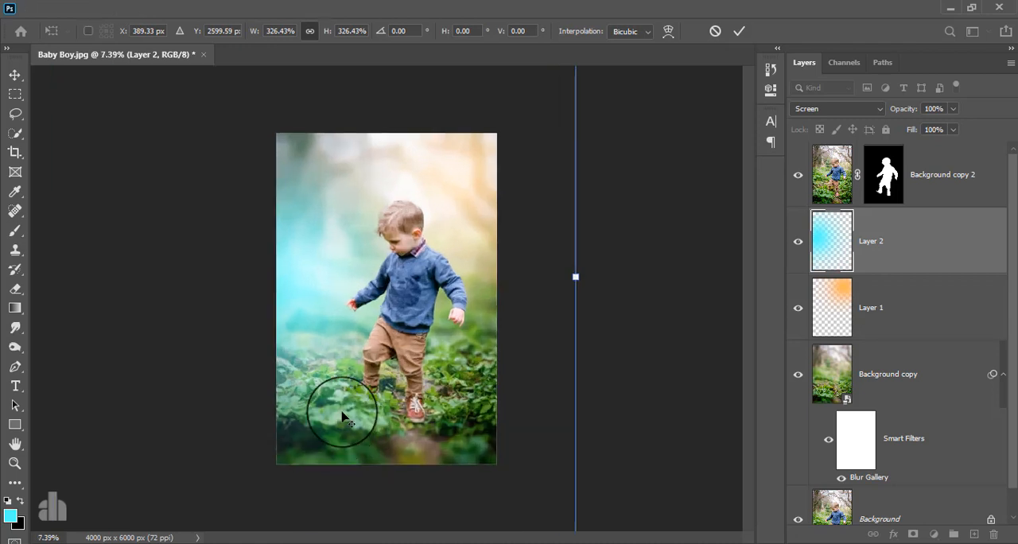
{"action": "left_click", "coordinate": [738, 31]}
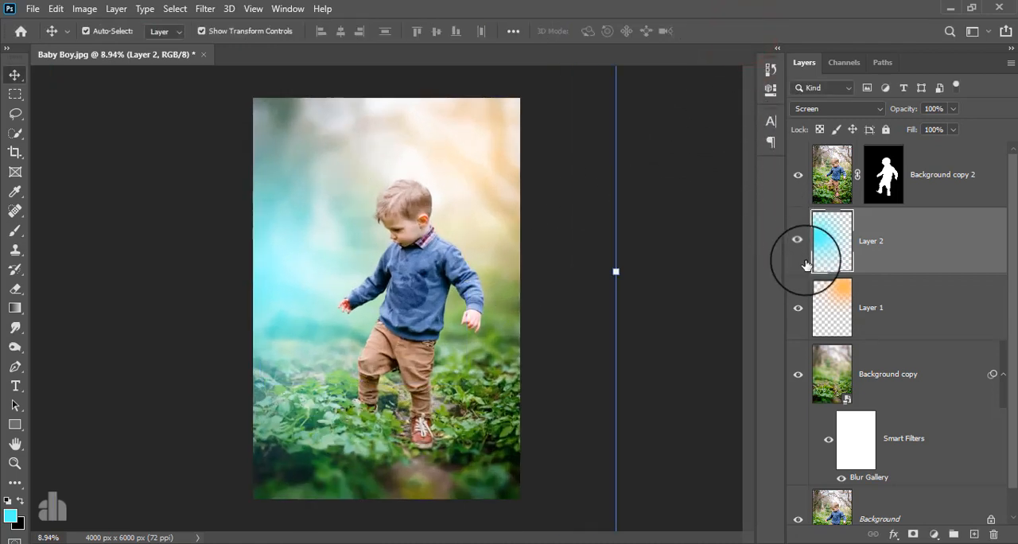
Step: Reduce Layer 2's opacity to about 61% to soften the cyan glow
{"action": "left_click_drag", "start_coordinate": [953, 109], "coordinate": [926, 142]}
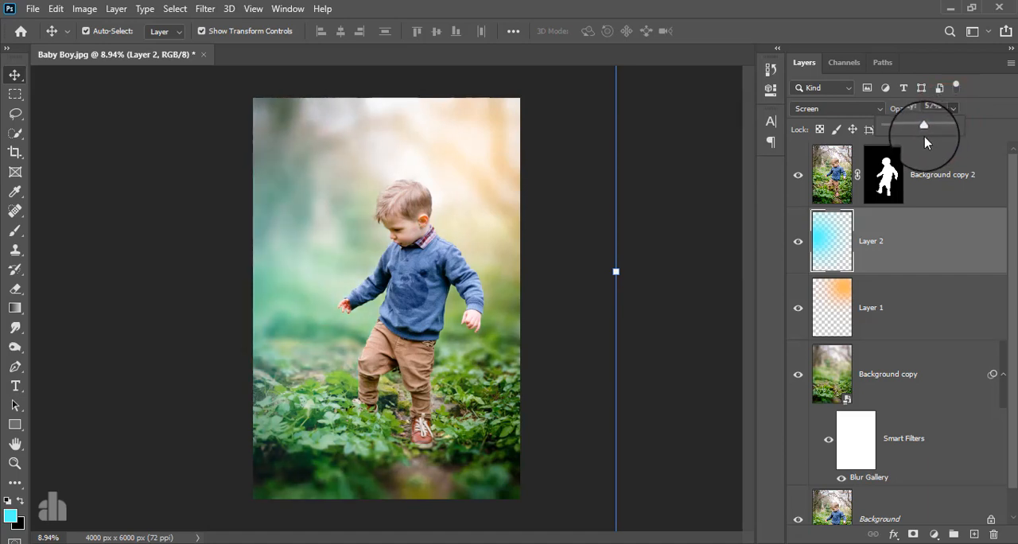
{"action": "left_click", "coordinate": [924, 127]}
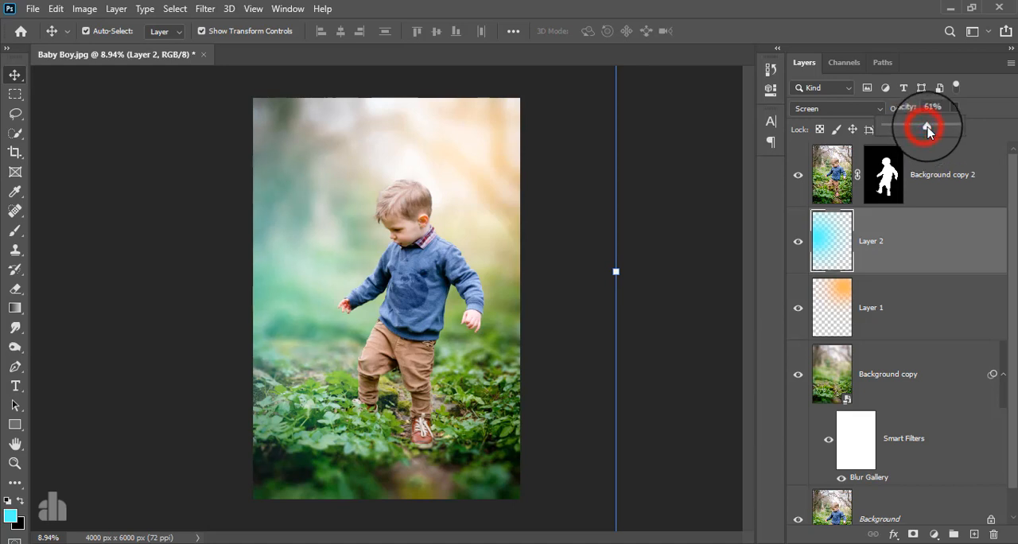
{"action": "left_click", "coordinate": [930, 230]}
Step: Stamp all visible layers into a new layer above Background copy 2 and convert it for Smart Filters
{"action": "left_click", "coordinate": [954, 169]}
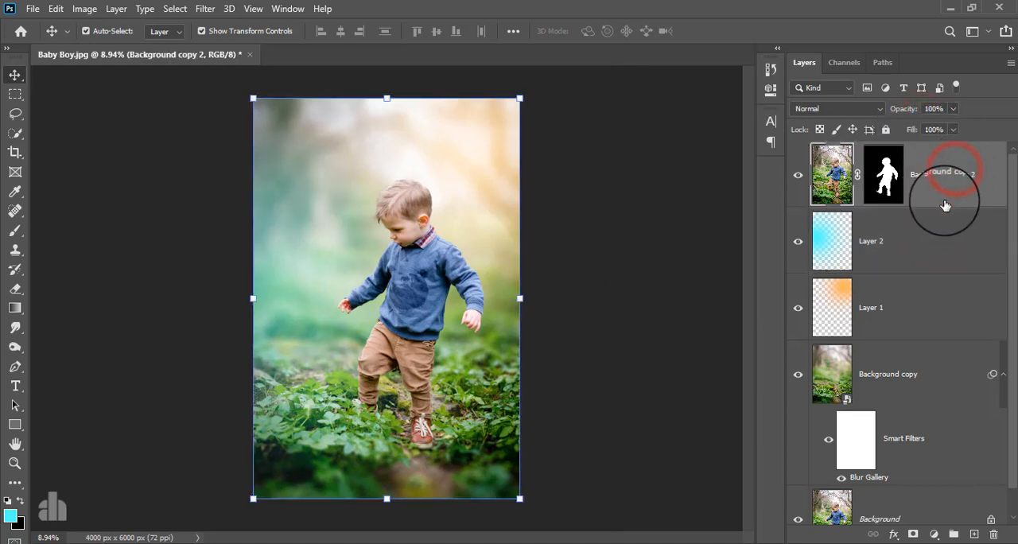
{"action": "key", "text": "ctrl+alt+shift+e"}
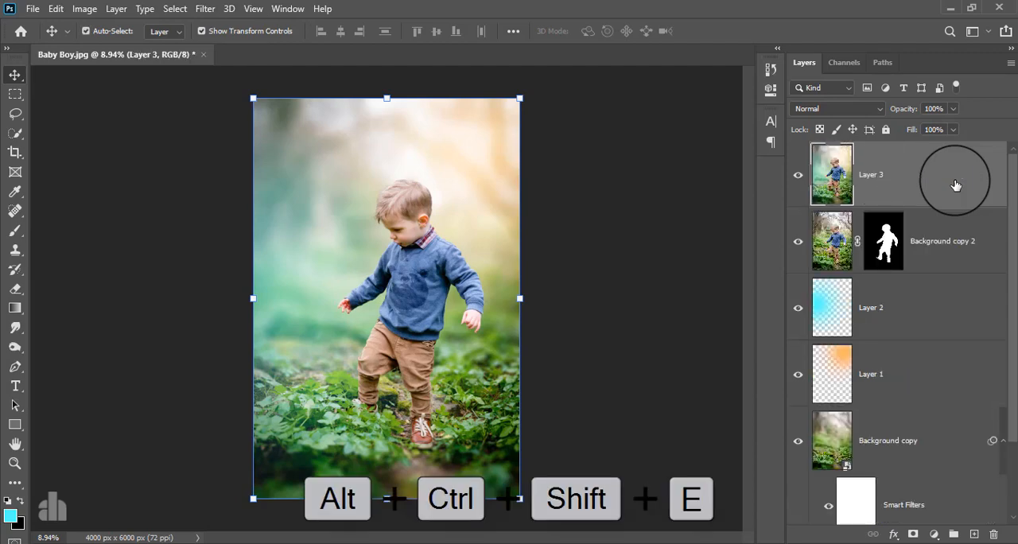
{"action": "left_click", "coordinate": [204, 8]}
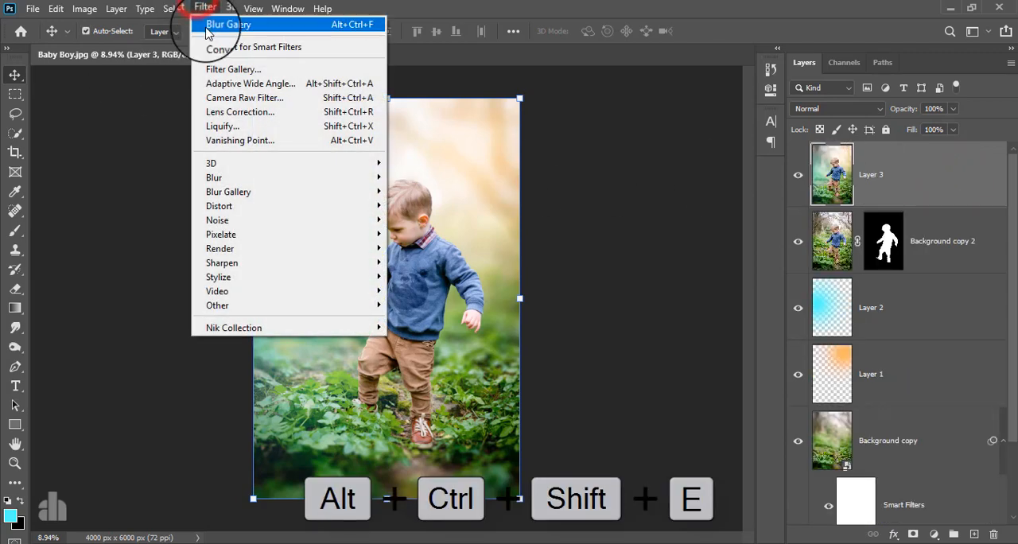
{"action": "left_click", "coordinate": [211, 47]}
{"action": "left_click", "coordinate": [466, 215]}
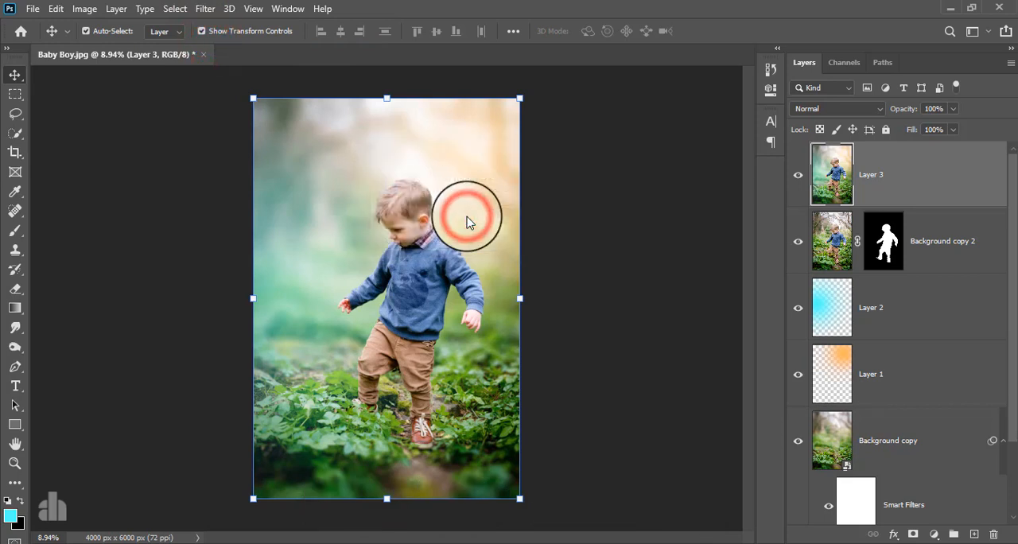
Step: Open the Camera Raw Filter on the stamped layer and set Shadows to -26 and Blacks to +25
{"action": "left_click", "coordinate": [204, 8]}
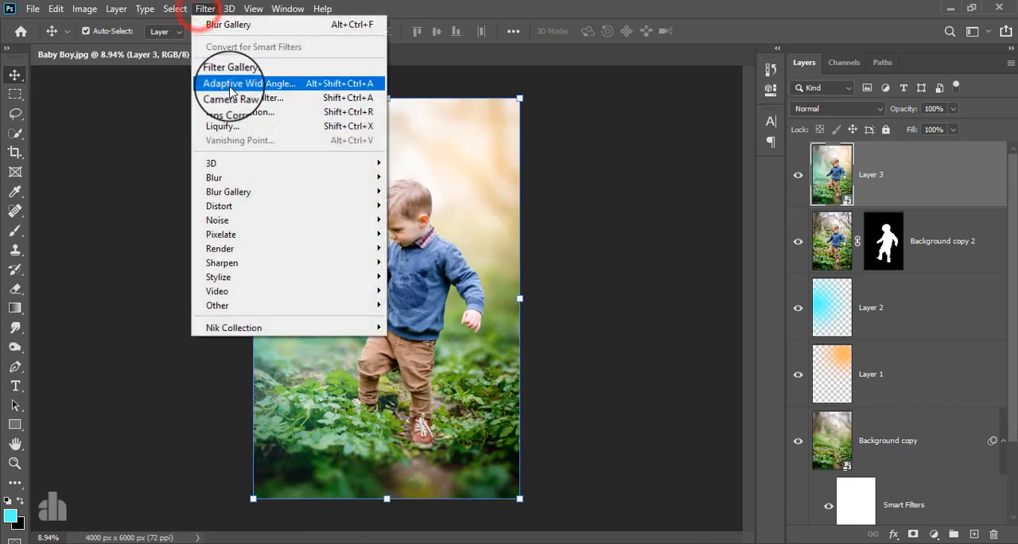
{"action": "left_click", "coordinate": [233, 98]}
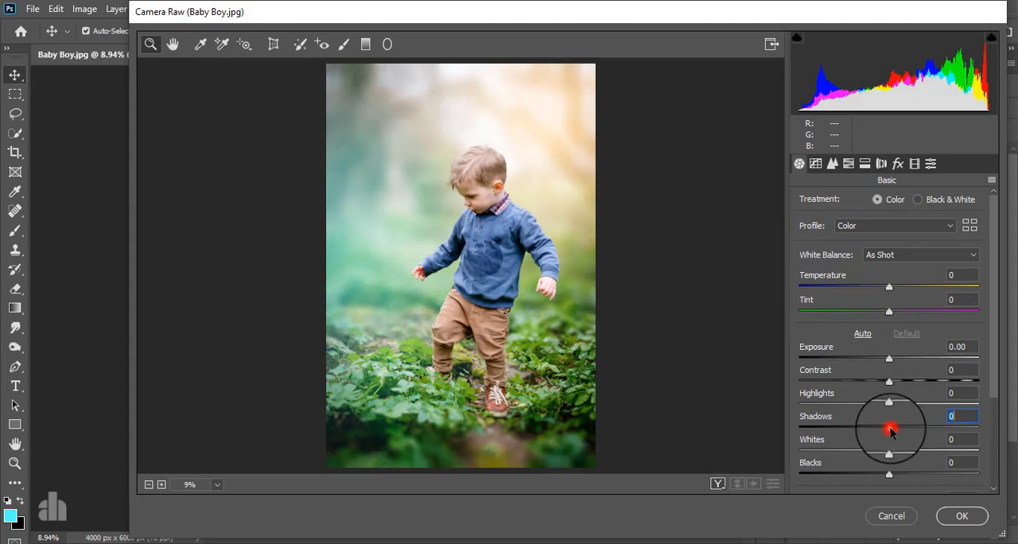
{"action": "left_click_drag", "start_coordinate": [819, 439], "coordinate": [867, 442]}
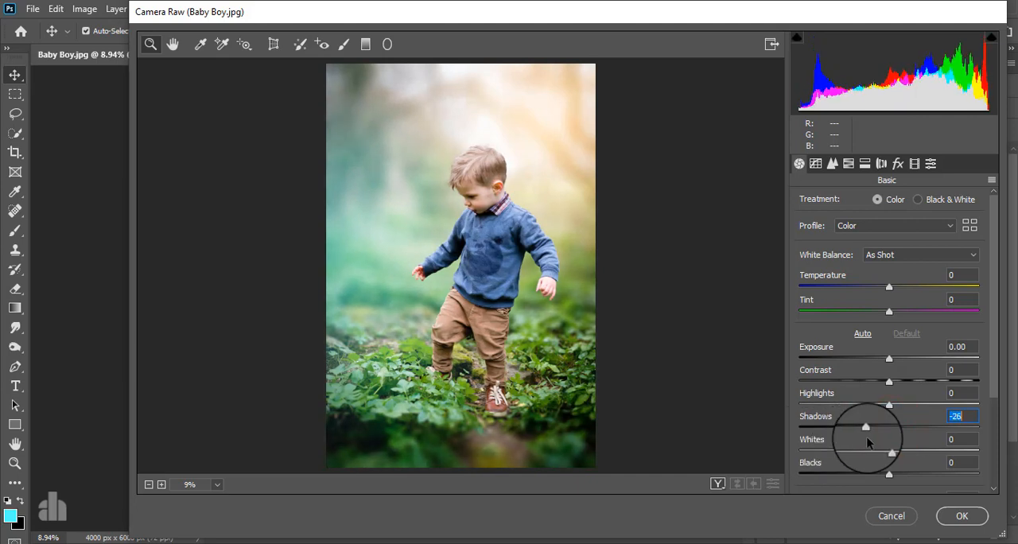
{"action": "left_click_drag", "start_coordinate": [889, 475], "coordinate": [912, 475]}
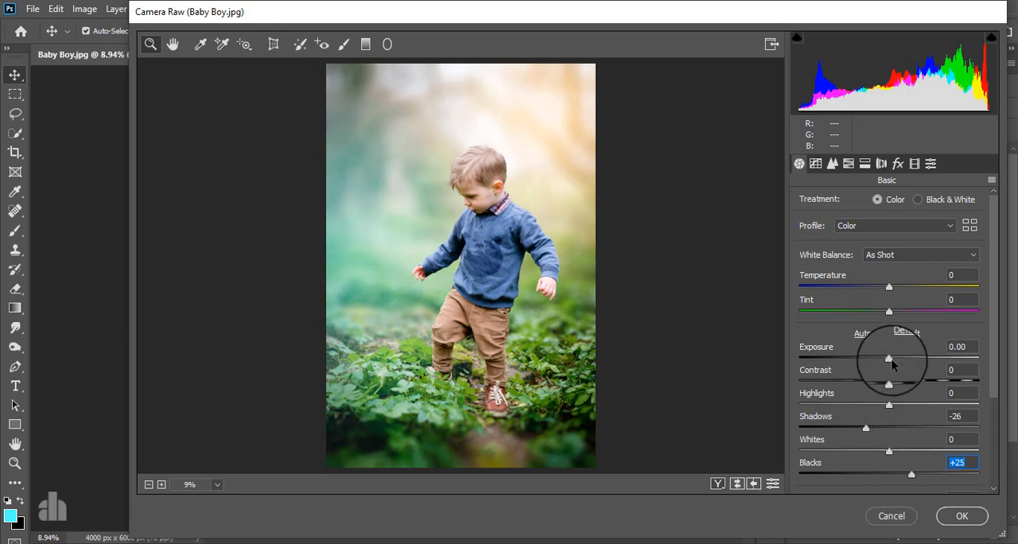
Step: Set the Camera Raw Highlights to -68 and Whites to +18
{"action": "left_click_drag", "start_coordinate": [889, 405], "coordinate": [817, 441]}
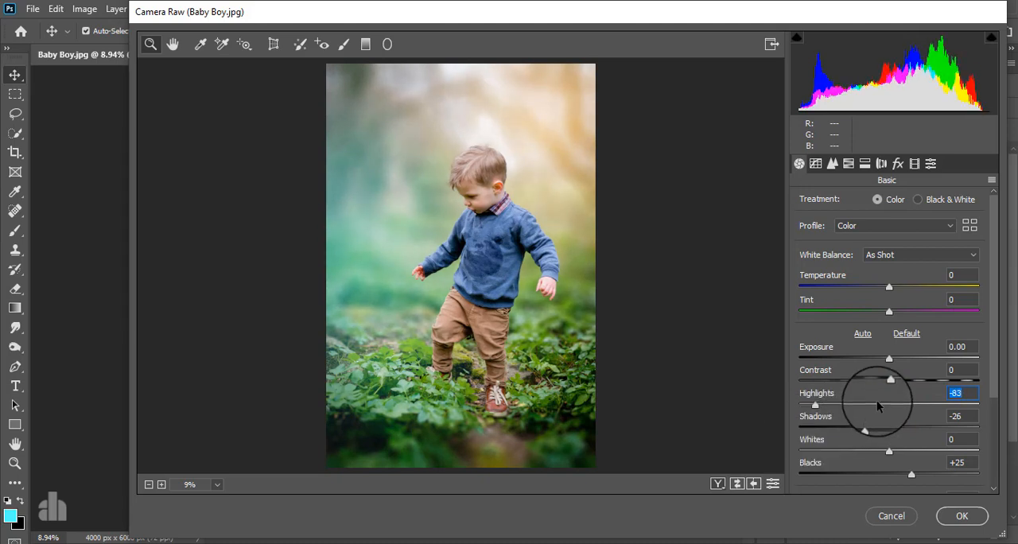
{"action": "left_click_drag", "start_coordinate": [814, 404], "coordinate": [830, 407]}
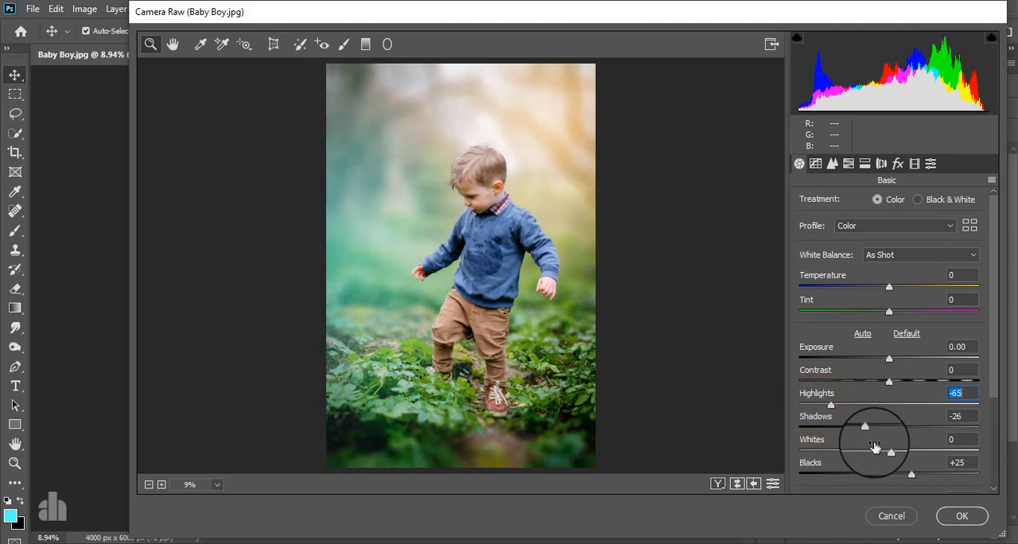
{"action": "mouse_move", "coordinate": [890, 452]}
{"action": "left_mouse_down"}
{"action": "mouse_move", "coordinate": [848, 460]}
{"action": "mouse_move", "coordinate": [931, 466]}
{"action": "mouse_move", "coordinate": [904, 461]}
{"action": "left_mouse_up"}
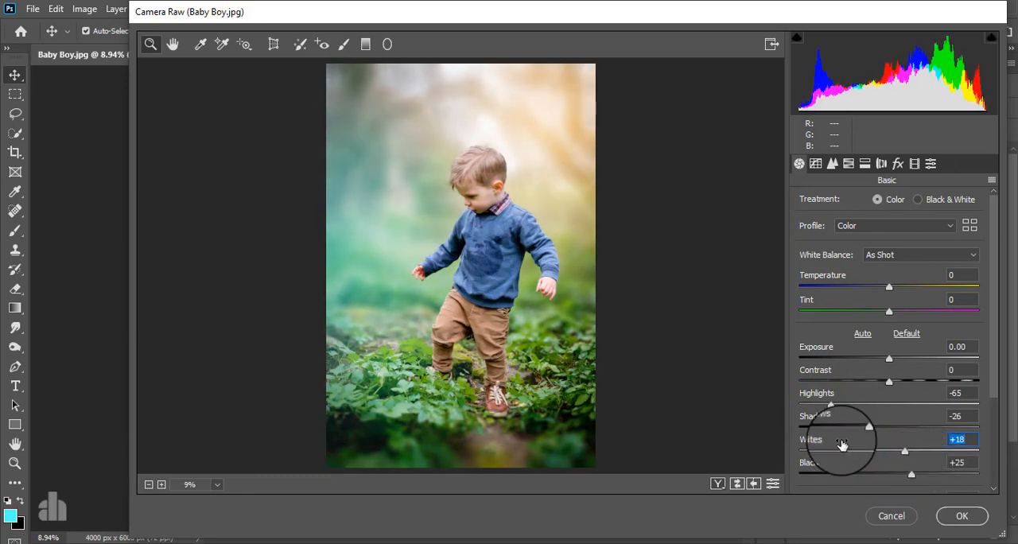
{"action": "left_click_drag", "start_coordinate": [832, 405], "coordinate": [829, 408]}
Step: Set Texture to -5, Vibrance to +40 and Saturation to -13 in the Basic adjustments
{"action": "left_click_drag", "start_coordinate": [990, 314], "coordinate": [994, 418]}
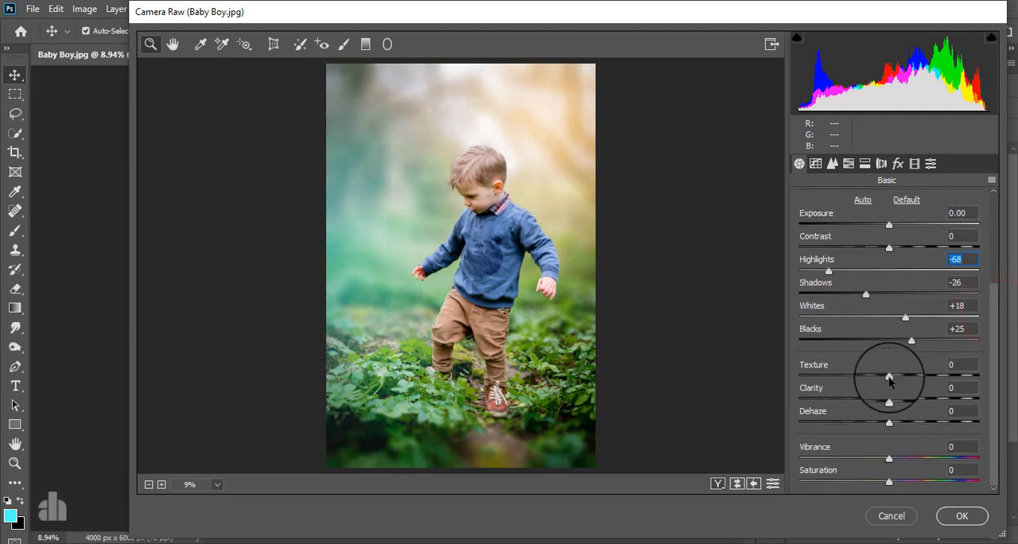
{"action": "left_click_drag", "start_coordinate": [850, 386], "coordinate": [880, 402]}
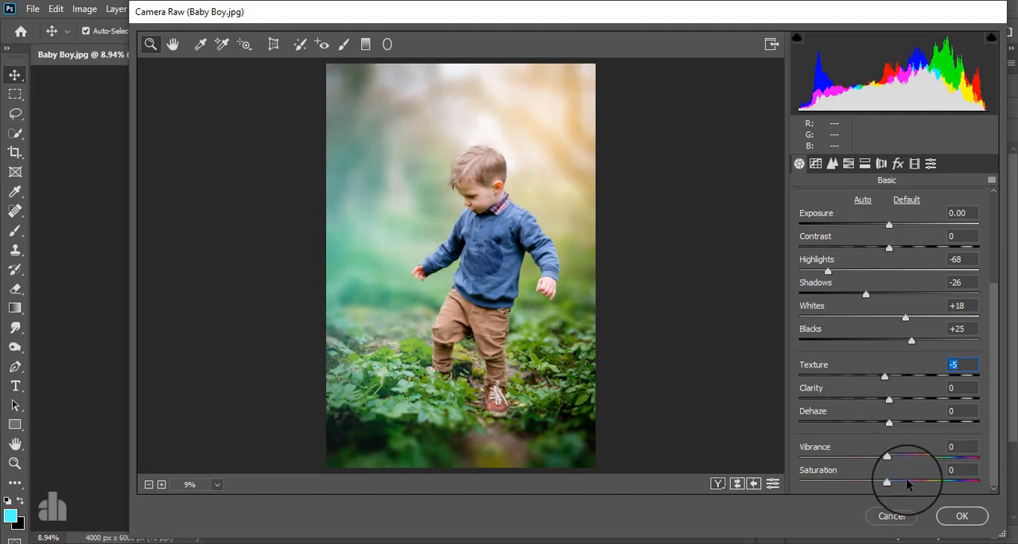
{"action": "left_click_drag", "start_coordinate": [880, 459], "coordinate": [880, 488]}
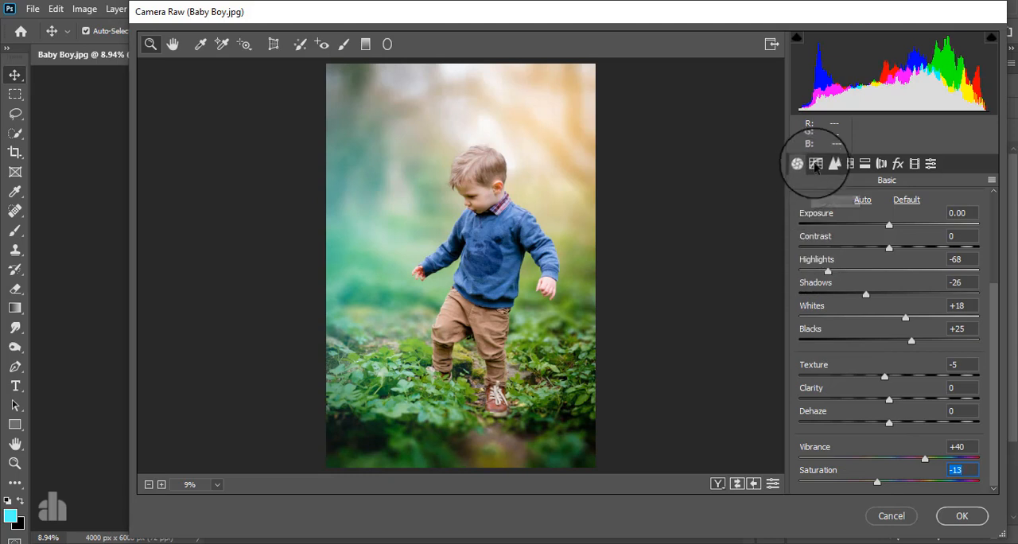
Step: Set the HSL saturation to Oranges +15, Yellows +13, Greens -36, Aquas +8 and Blues +14
{"action": "left_click", "coordinate": [848, 163]}
{"action": "left_click", "coordinate": [859, 203]}
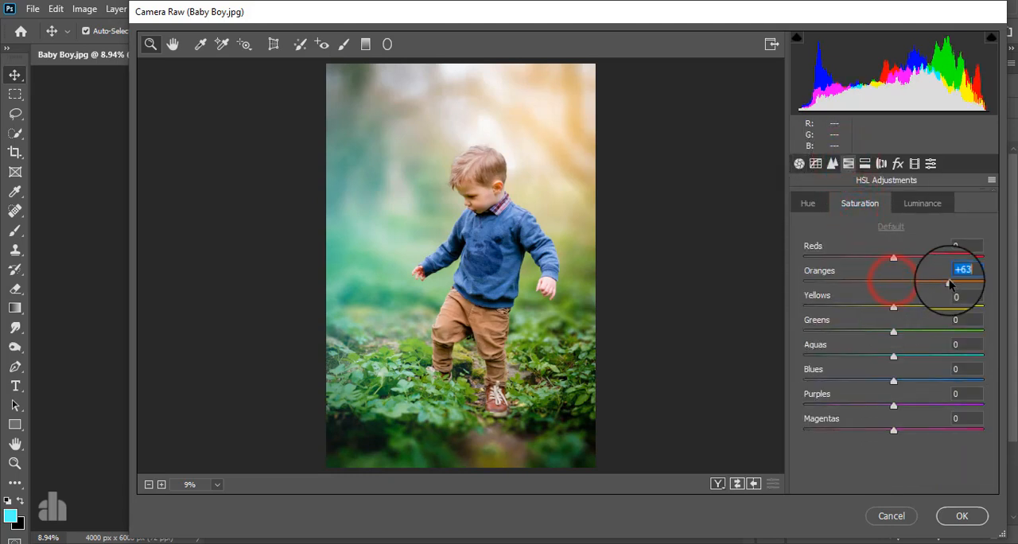
{"action": "mouse_move", "coordinate": [950, 284]}
{"action": "left_mouse_down"}
{"action": "mouse_move", "coordinate": [902, 298]}
{"action": "mouse_move", "coordinate": [936, 290]}
{"action": "left_mouse_up"}
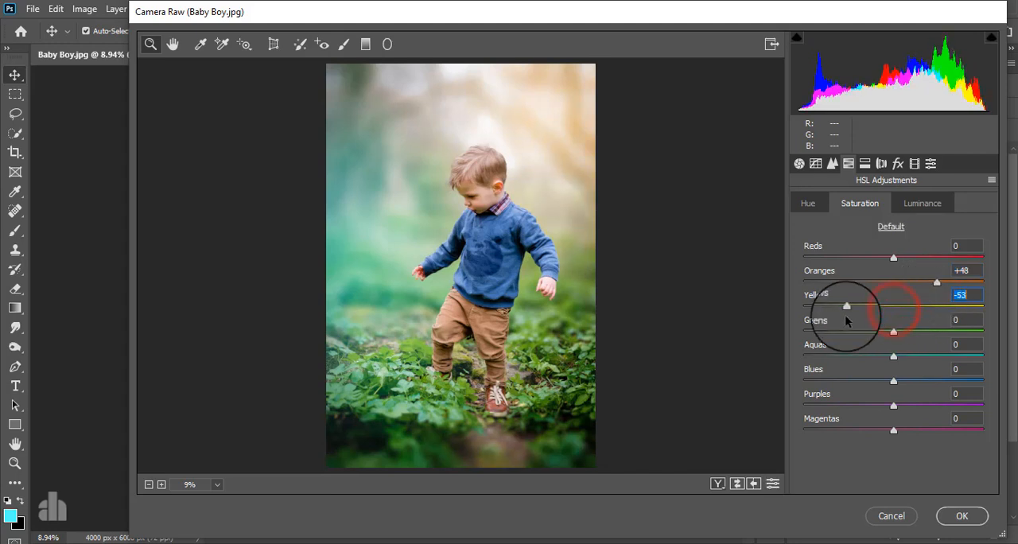
{"action": "left_click_drag", "start_coordinate": [845, 315], "coordinate": [864, 330]}
{"action": "left_click", "coordinate": [894, 357]}
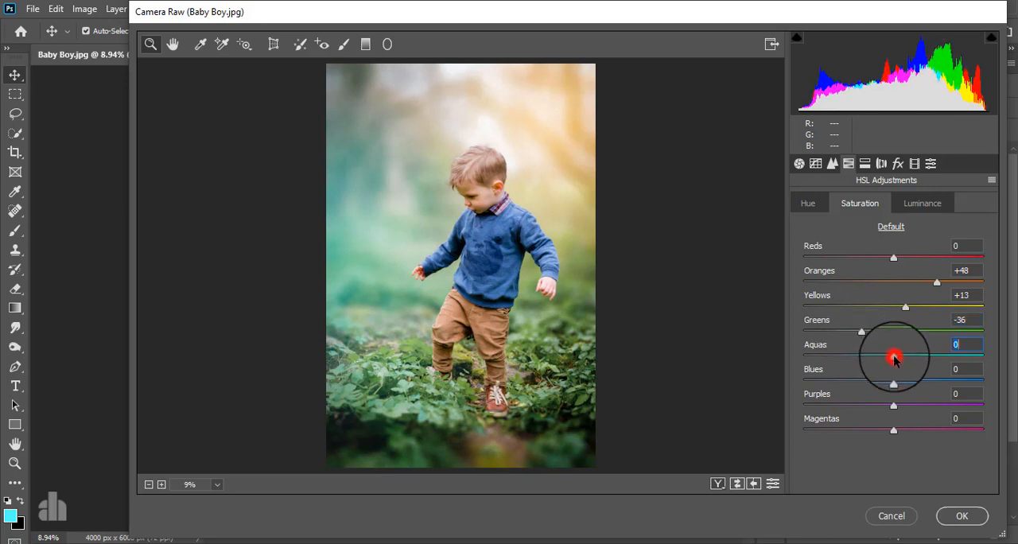
{"action": "left_click_drag", "start_coordinate": [894, 358], "coordinate": [913, 385]}
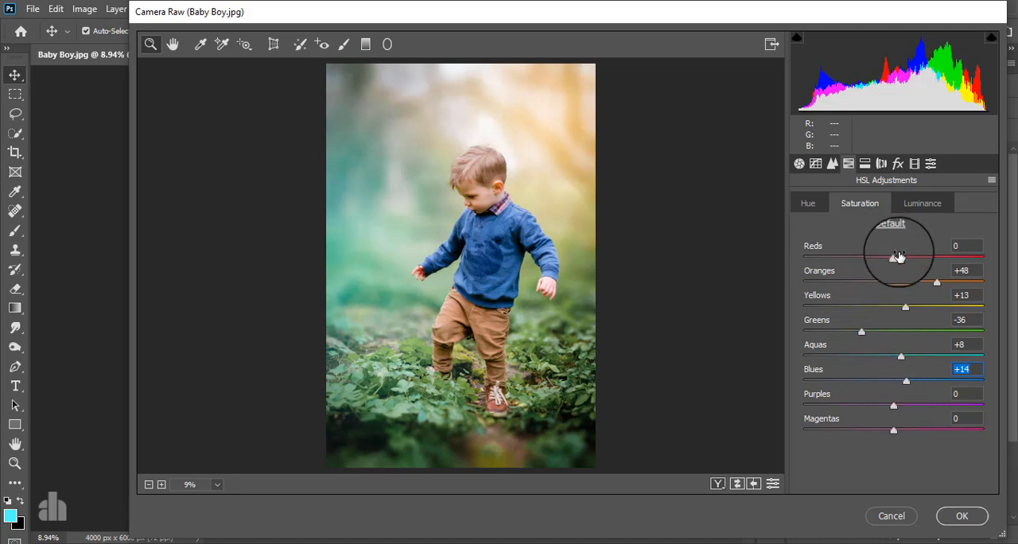
{"action": "left_click", "coordinate": [938, 281]}
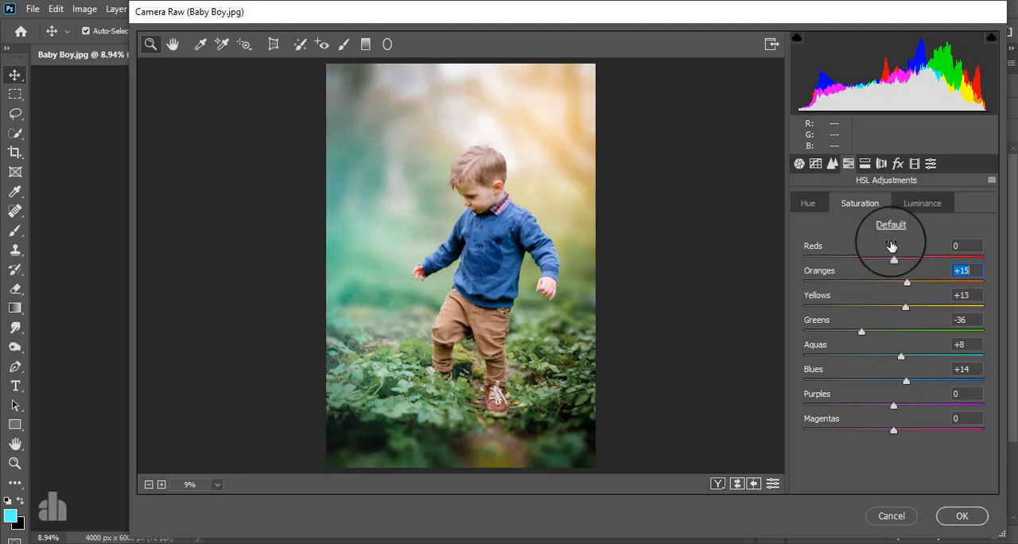
{"action": "left_click_drag", "start_coordinate": [908, 260], "coordinate": [872, 315]}
Step: Set the HSL luminance to Oranges +23 and Yellows -8, leaving Greens at 0
{"action": "left_click", "coordinate": [923, 204]}
{"action": "key", "text": "Down"}
{"action": "key", "text": "Down"}
{"action": "key", "text": "Down"}
{"action": "key", "text": "Down"}
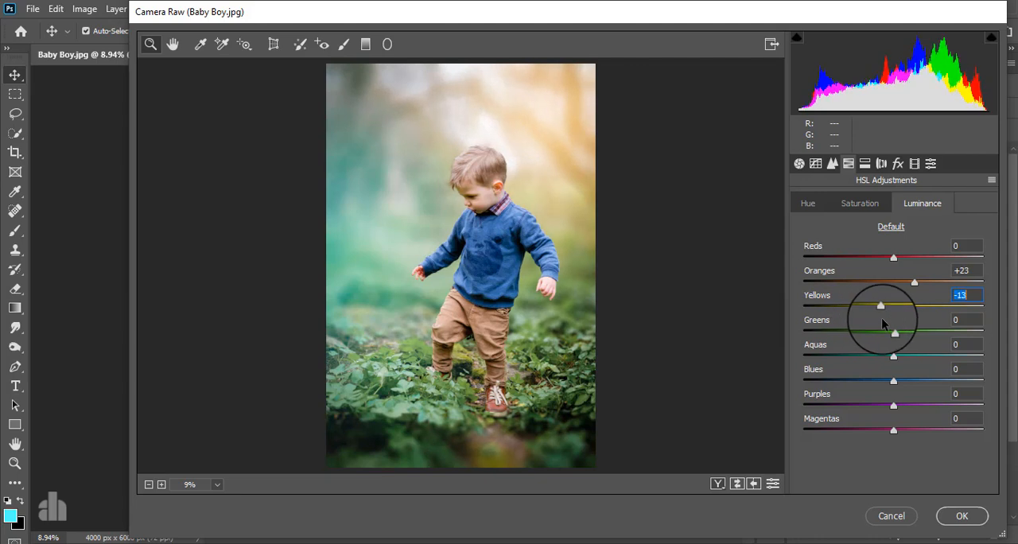
{"action": "key", "text": "Up"}
{"action": "key", "text": "Up"}
{"action": "key", "text": "Up"}
{"action": "key", "text": "Up"}
{"action": "key", "text": "Up"}
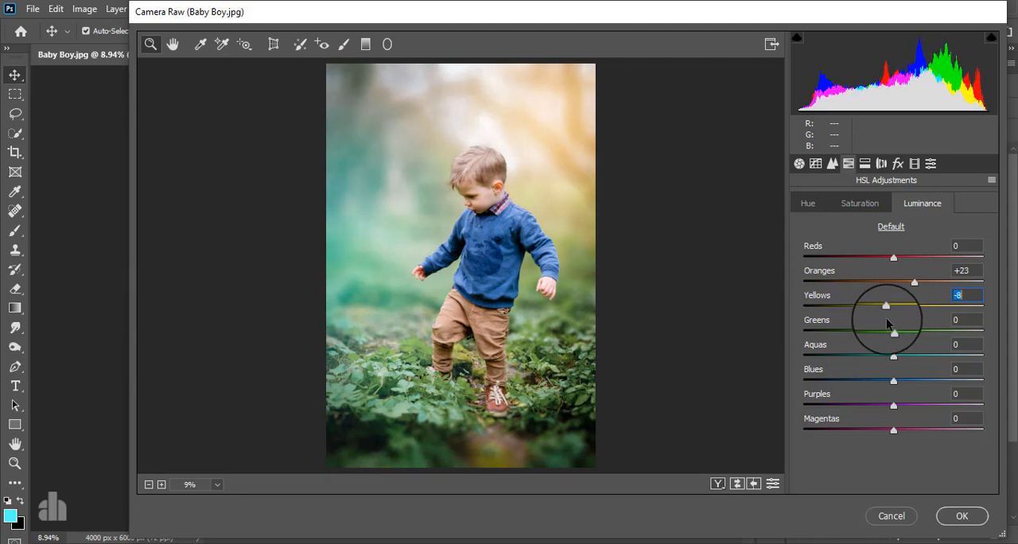
{"action": "mouse_move", "coordinate": [893, 332]}
{"action": "left_mouse_down"}
{"action": "mouse_move", "coordinate": [847, 338]}
{"action": "mouse_move", "coordinate": [901, 333]}
{"action": "mouse_move", "coordinate": [877, 333]}
{"action": "mouse_move", "coordinate": [892, 334]}
{"action": "left_mouse_up"}
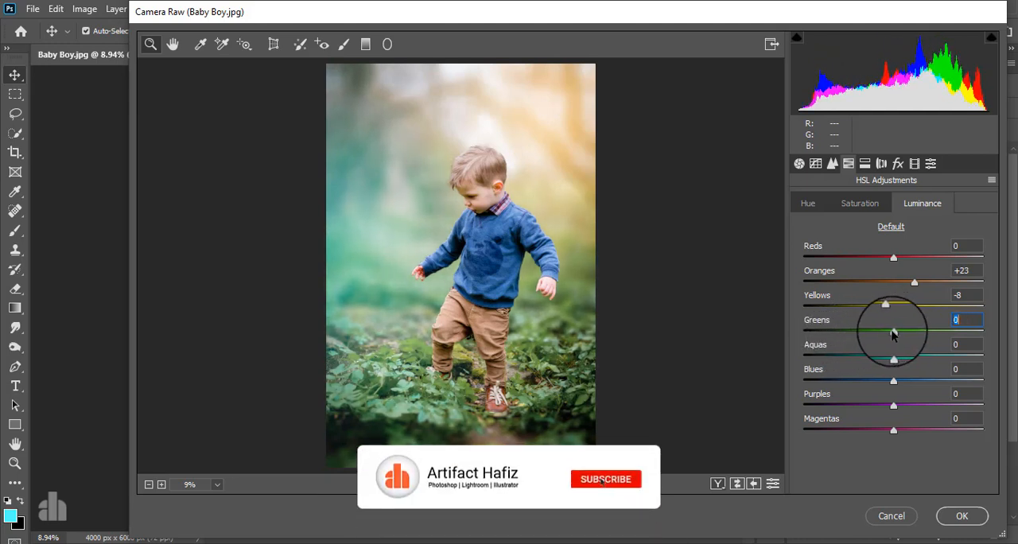
Step: Set the HSL hue to Oranges +6, Yellows +7, Greens -4 and Aquas +10
{"action": "left_click", "coordinate": [801, 191]}
{"action": "left_click_drag", "start_coordinate": [893, 307], "coordinate": [904, 284]}
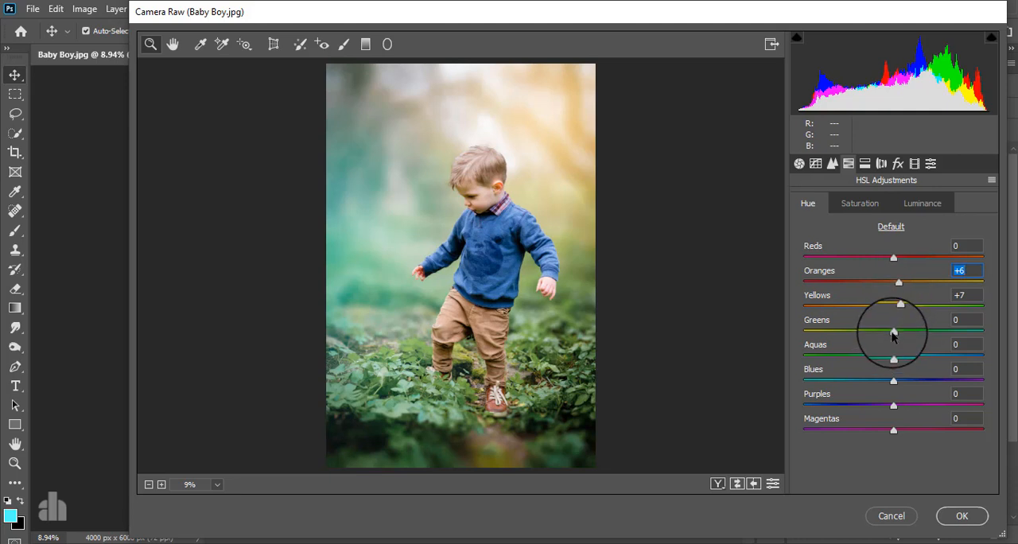
{"action": "mouse_move", "coordinate": [893, 332]}
{"action": "left_mouse_down"}
{"action": "mouse_move", "coordinate": [820, 338]}
{"action": "mouse_move", "coordinate": [907, 334]}
{"action": "mouse_move", "coordinate": [888, 333]}
{"action": "left_mouse_up"}
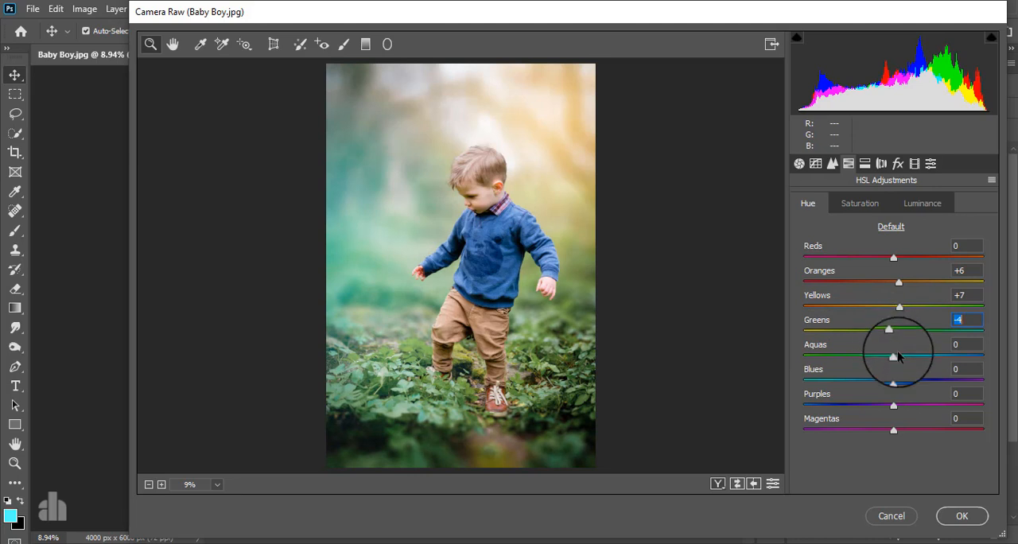
{"action": "mouse_move", "coordinate": [896, 360]}
{"action": "left_mouse_down"}
{"action": "mouse_move", "coordinate": [829, 360]}
{"action": "mouse_move", "coordinate": [982, 347]}
{"action": "mouse_move", "coordinate": [889, 368]}
{"action": "mouse_move", "coordinate": [930, 362]}
{"action": "mouse_move", "coordinate": [902, 362]}
{"action": "left_mouse_up"}
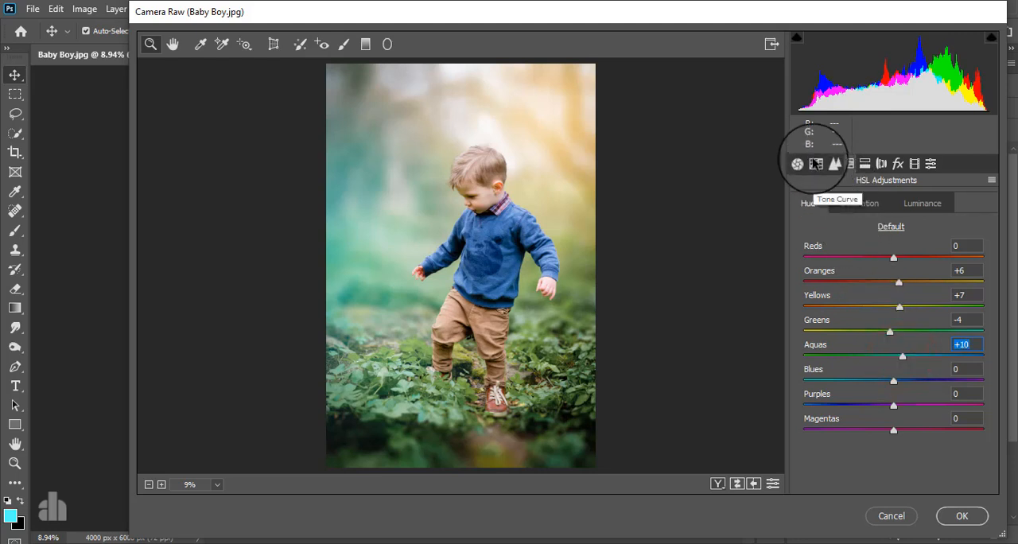
Step: Add shadow, midtone and highlight points to the RGB point tone curve and raise the highlight point to input 189, output 195
{"action": "left_click", "coordinate": [816, 164]}
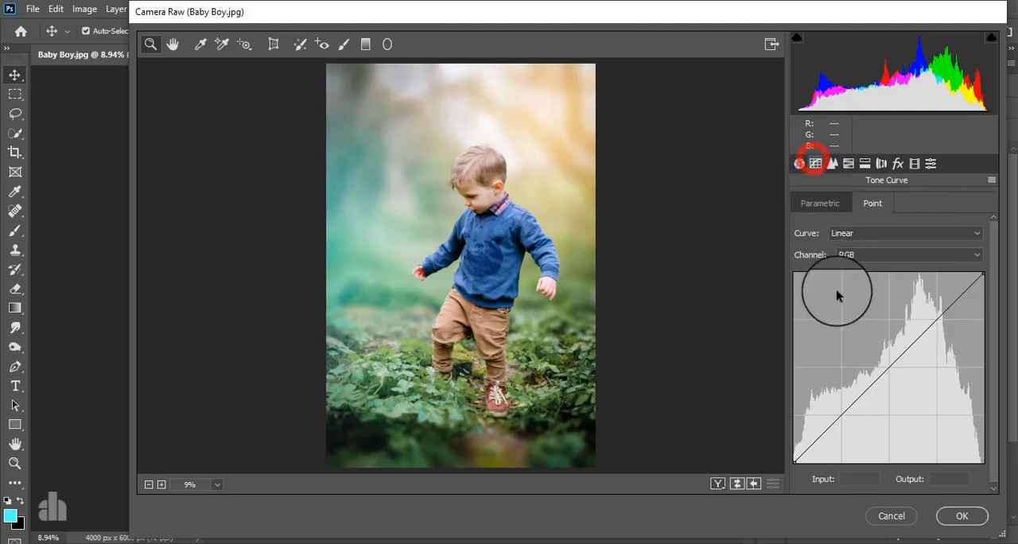
{"action": "left_click", "coordinate": [841, 416]}
{"action": "left_click", "coordinate": [890, 366]}
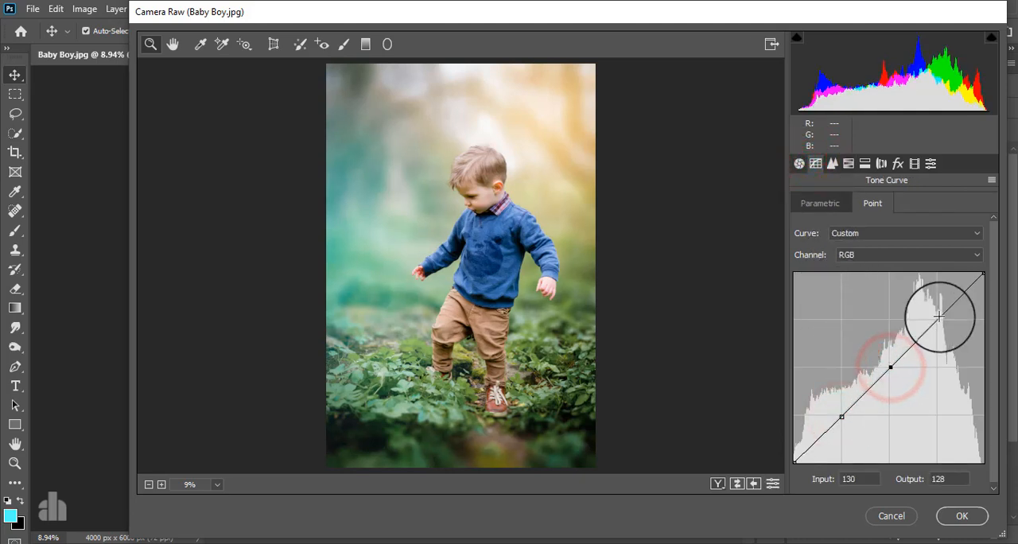
{"action": "left_click", "coordinate": [936, 319]}
{"action": "mouse_move", "coordinate": [937, 319]}
{"action": "left_mouse_down"}
{"action": "mouse_move", "coordinate": [929, 306]}
{"action": "mouse_move", "coordinate": [934, 317]}
{"action": "left_mouse_up"}
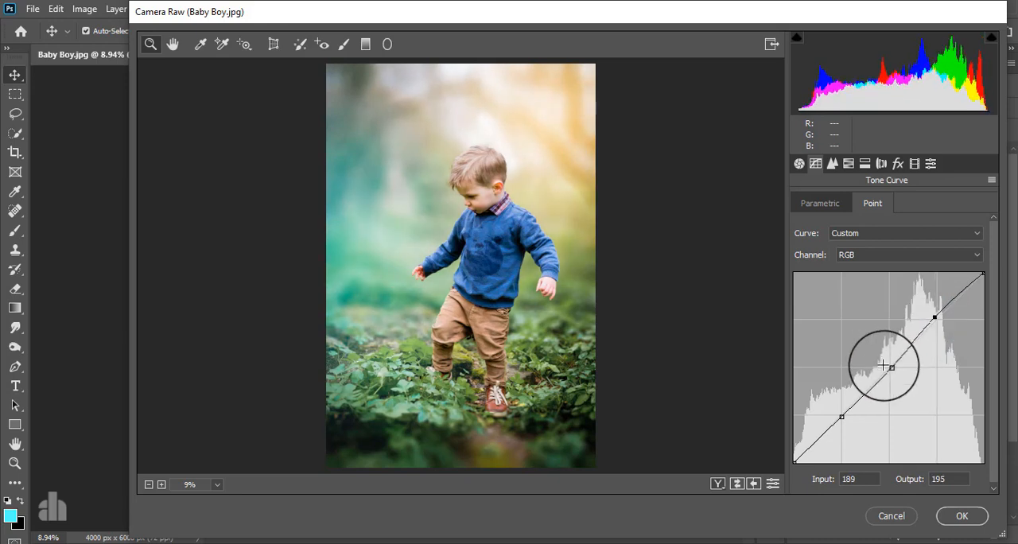
Step: Refine the RGB point curve to input 124, output 129 for midtones, 64 and 62 for shadows, and 189 and 196 for highlights
{"action": "left_click_drag", "start_coordinate": [891, 367], "coordinate": [889, 365]}
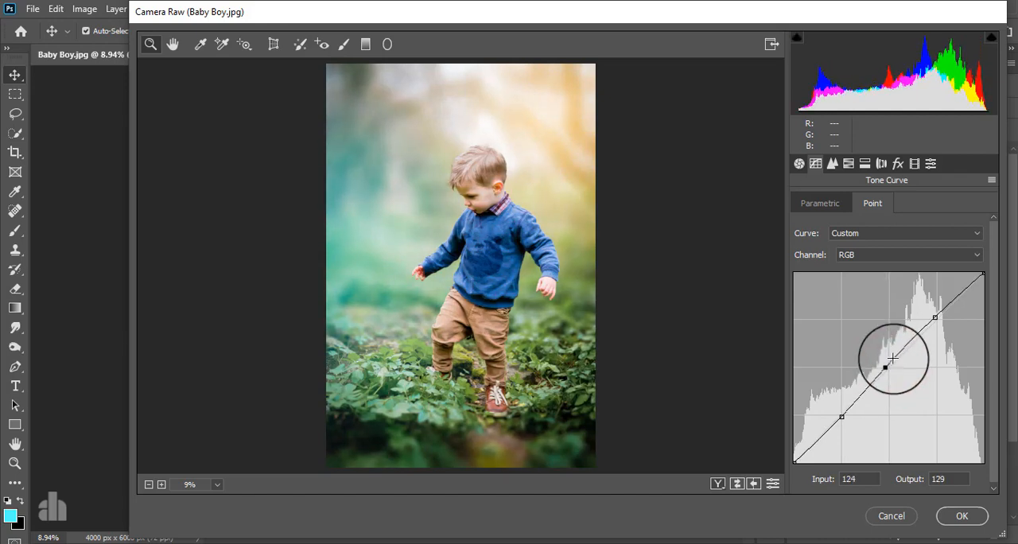
{"action": "left_click_drag", "start_coordinate": [934, 317], "coordinate": [932, 314]}
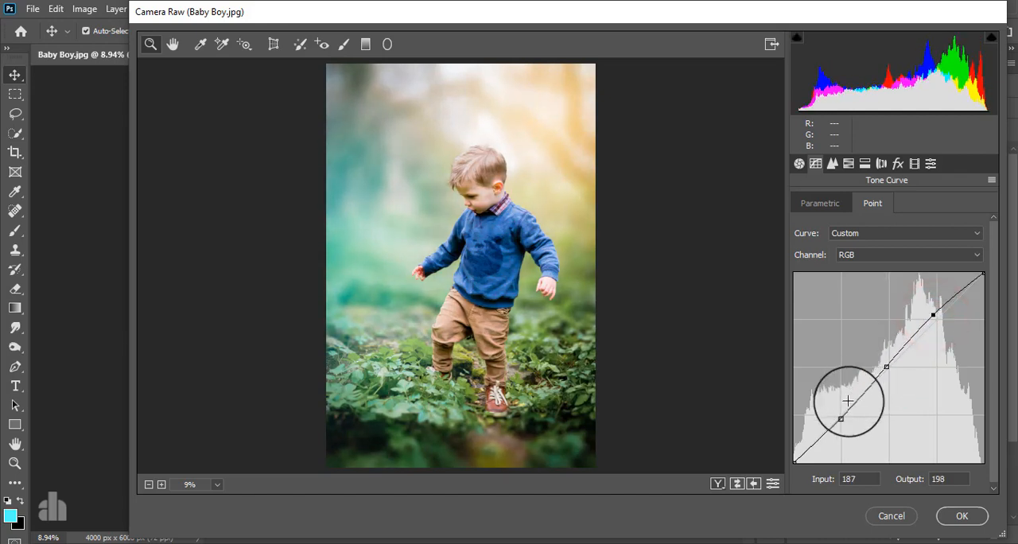
{"action": "left_click_drag", "start_coordinate": [841, 417], "coordinate": [841, 415]}
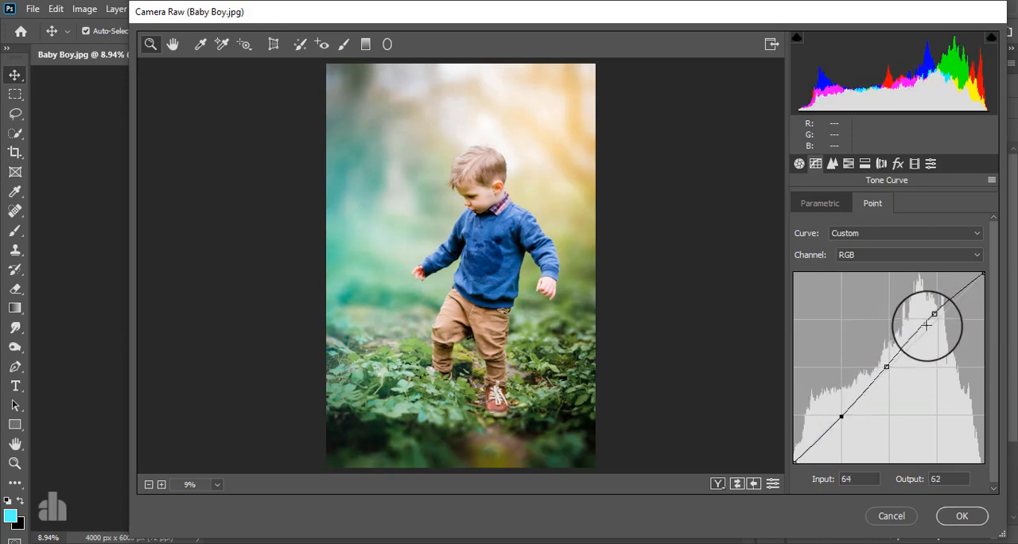
{"action": "left_click_drag", "start_coordinate": [934, 315], "coordinate": [935, 316]}
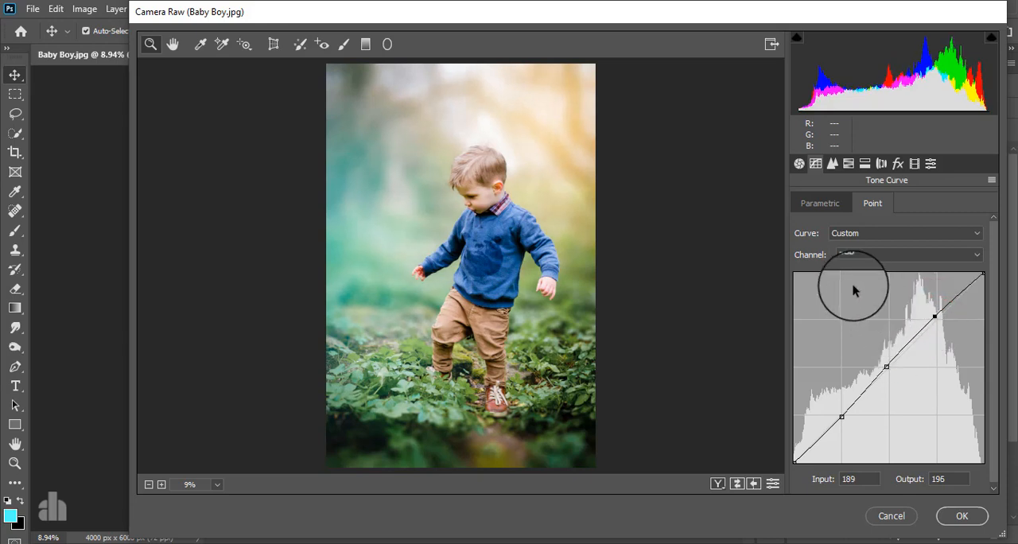
Step: Set the split toning highlights to hue 263 and saturation 6, and the shadows to hue 254 and saturation 10
{"action": "left_click", "coordinate": [864, 163]}
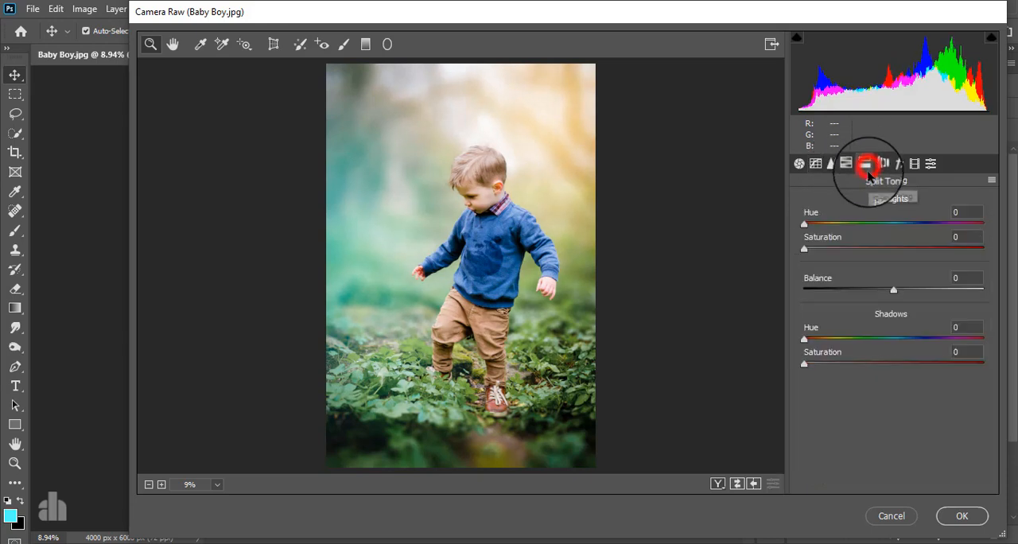
{"action": "left_click_drag", "start_coordinate": [803, 250], "coordinate": [852, 250]}
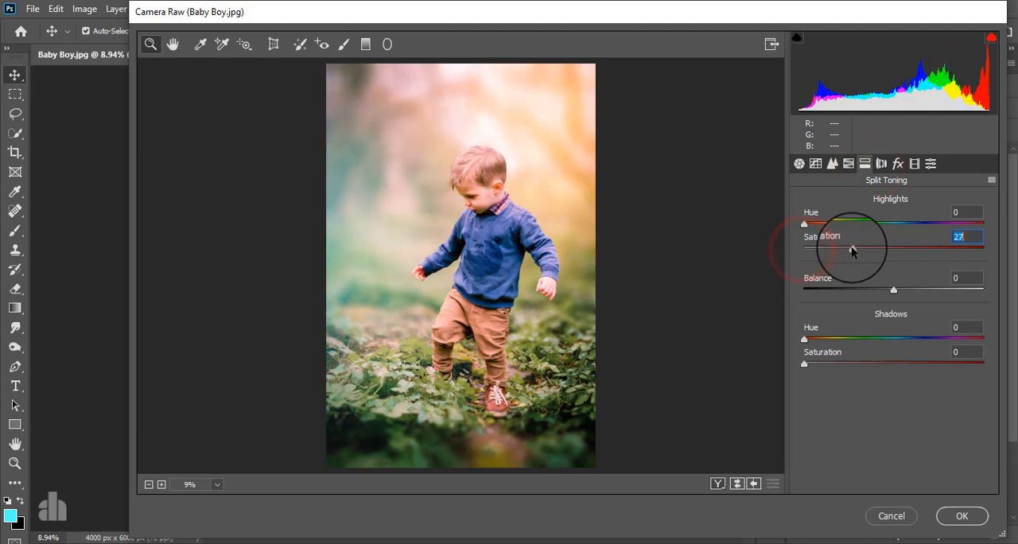
{"action": "left_click_drag", "start_coordinate": [803, 224], "coordinate": [952, 229]}
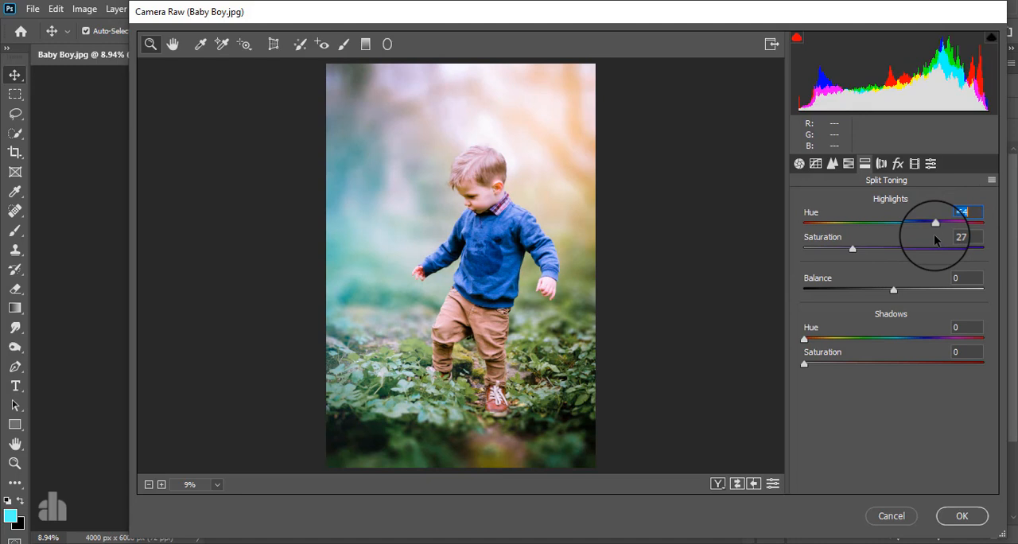
{"action": "mouse_move", "coordinate": [934, 223]}
{"action": "left_mouse_down"}
{"action": "mouse_move", "coordinate": [800, 227]}
{"action": "mouse_move", "coordinate": [932, 216]}
{"action": "left_mouse_up"}
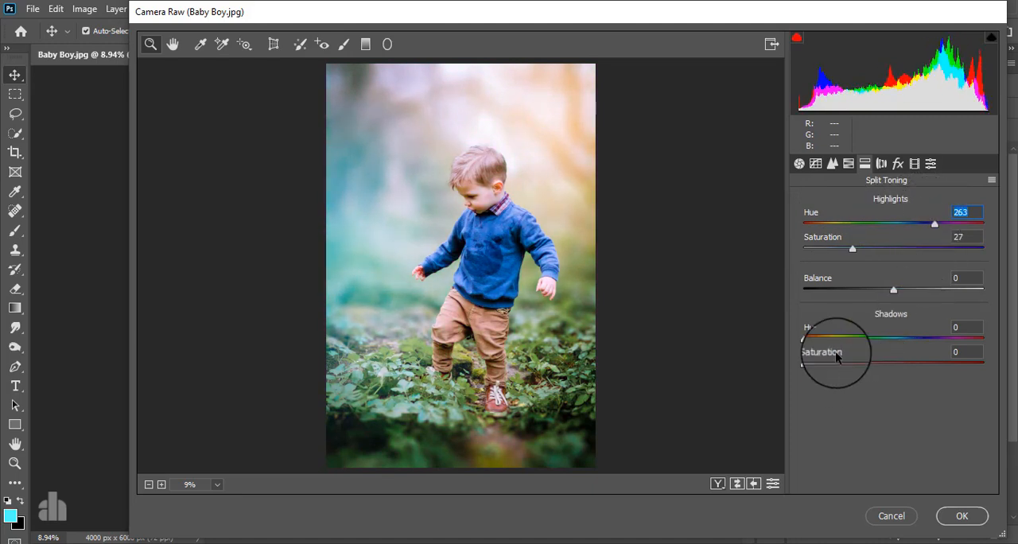
{"action": "left_click_drag", "start_coordinate": [855, 252], "coordinate": [818, 255]}
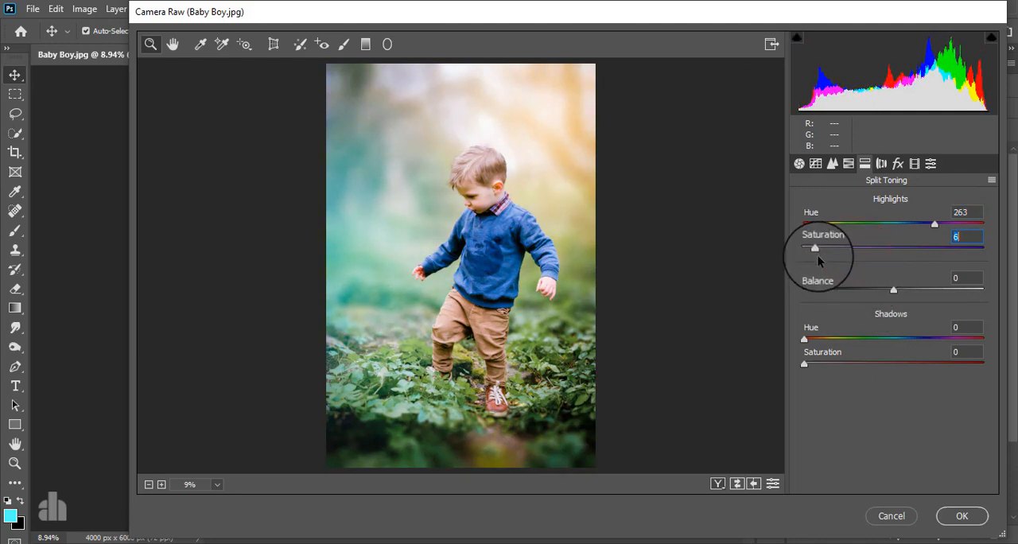
{"action": "left_click_drag", "start_coordinate": [803, 364], "coordinate": [911, 363]}
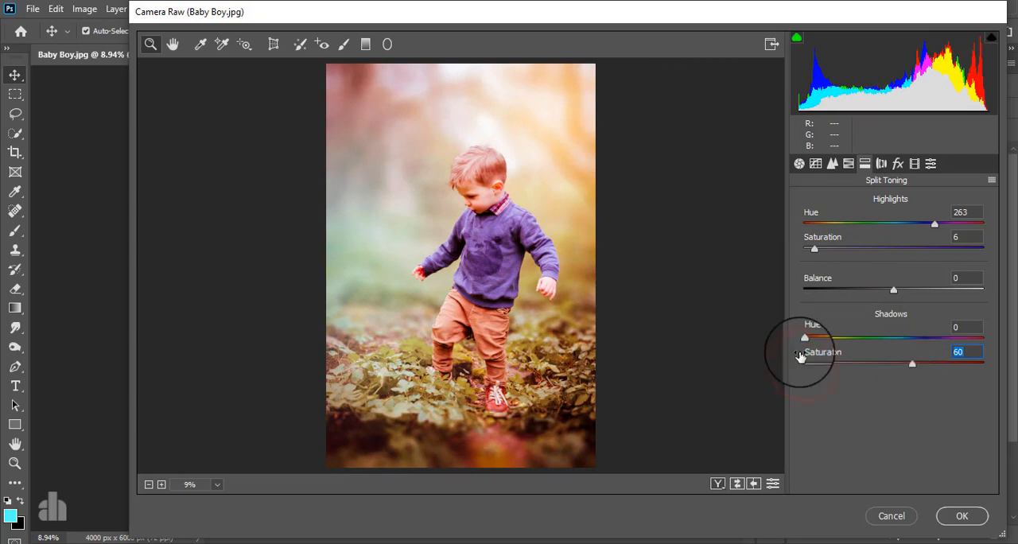
{"action": "left_click_drag", "start_coordinate": [806, 339], "coordinate": [823, 368]}
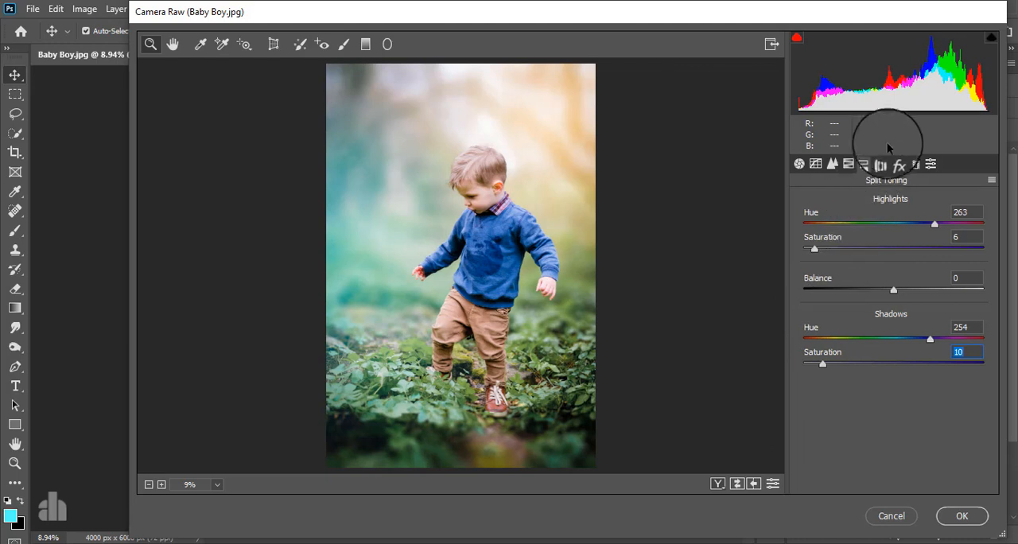
Step: Set the post-crop vignetting amount to +2 in the Camera Raw effects
{"action": "left_click", "coordinate": [898, 164]}
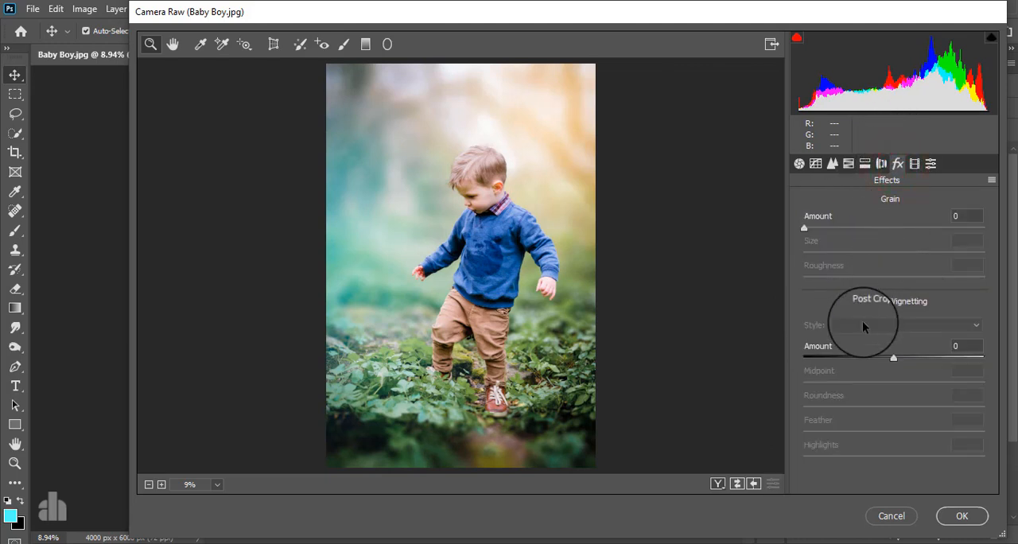
{"action": "mouse_move", "coordinate": [893, 358]}
{"action": "left_mouse_down"}
{"action": "mouse_move", "coordinate": [852, 358]}
{"action": "mouse_move", "coordinate": [914, 344]}
{"action": "mouse_move", "coordinate": [884, 348]}
{"action": "mouse_move", "coordinate": [904, 348]}
{"action": "mouse_move", "coordinate": [894, 350]}
{"action": "left_mouse_up"}
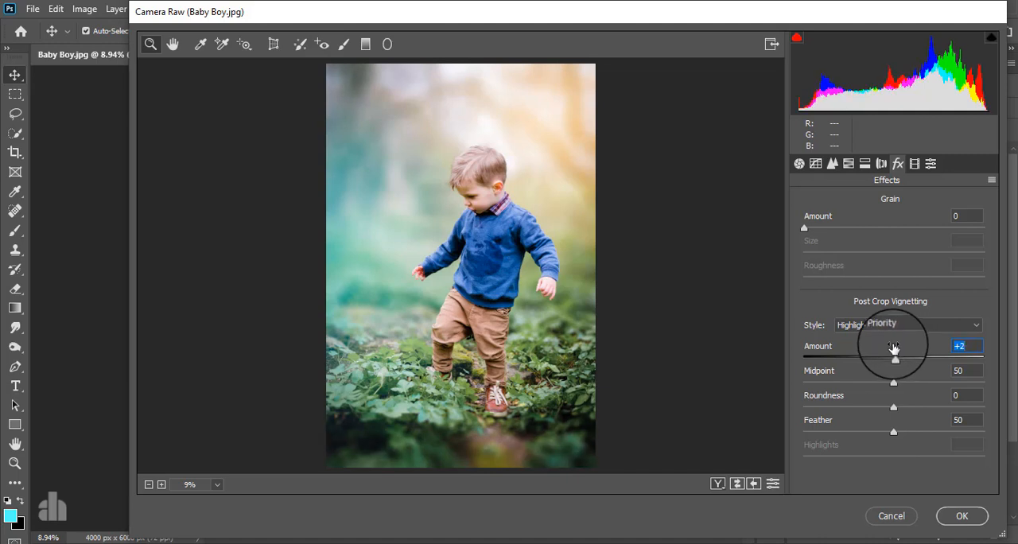
Step: Set the calibration hue to +12 for Red Primary and +19 for Green Primary, raise Blue Primary hue slightly, and apply the filter
{"action": "left_click", "coordinate": [916, 163]}
{"action": "mouse_move", "coordinate": [893, 307]}
{"action": "left_mouse_down"}
{"action": "mouse_move", "coordinate": [921, 307]}
{"action": "mouse_move", "coordinate": [847, 308]}
{"action": "mouse_move", "coordinate": [915, 306]}
{"action": "mouse_move", "coordinate": [904, 307]}
{"action": "left_mouse_up"}
{"action": "mouse_move", "coordinate": [894, 376]}
{"action": "left_mouse_down"}
{"action": "mouse_move", "coordinate": [835, 377]}
{"action": "mouse_move", "coordinate": [949, 369]}
{"action": "mouse_move", "coordinate": [911, 374]}
{"action": "left_mouse_up"}
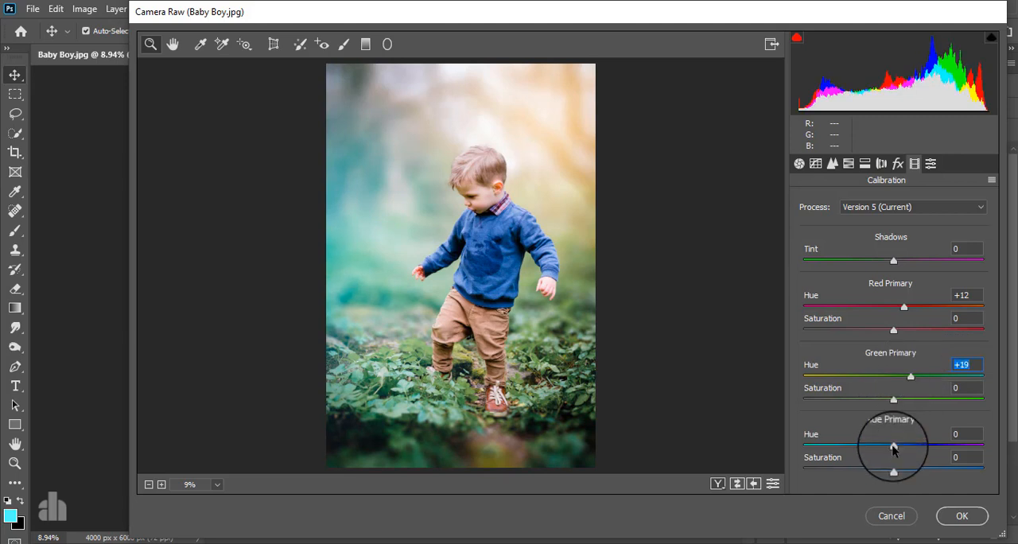
{"action": "mouse_move", "coordinate": [893, 447]}
{"action": "left_mouse_down"}
{"action": "mouse_move", "coordinate": [842, 445]}
{"action": "mouse_move", "coordinate": [927, 439]}
{"action": "mouse_move", "coordinate": [896, 440]}
{"action": "left_mouse_up"}
{"action": "left_click", "coordinate": [961, 516]}
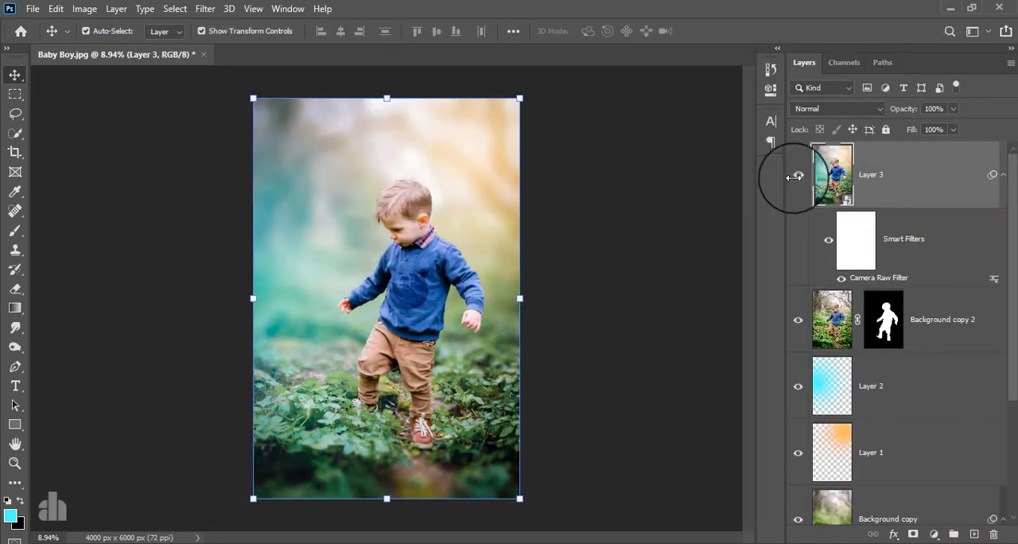
Step: Compare the photo with and without the Layer 3 grade, and the finished edit against the original Background layer alone
{"action": "left_click", "coordinate": [799, 175]}
{"action": "left_click", "coordinate": [799, 175]}
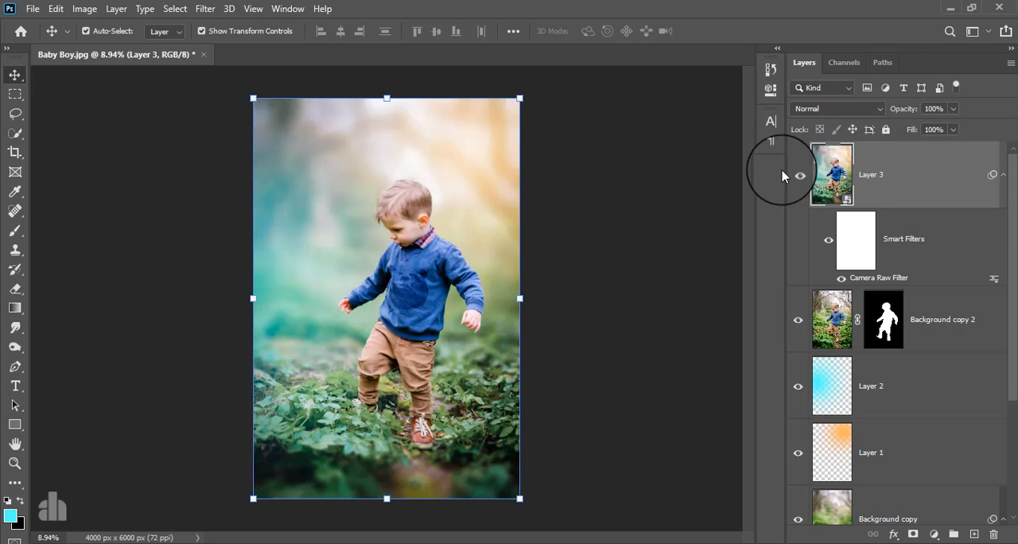
{"action": "scroll", "coordinate": [871, 170], "scroll_direction": "down", "scroll_amount": 3}
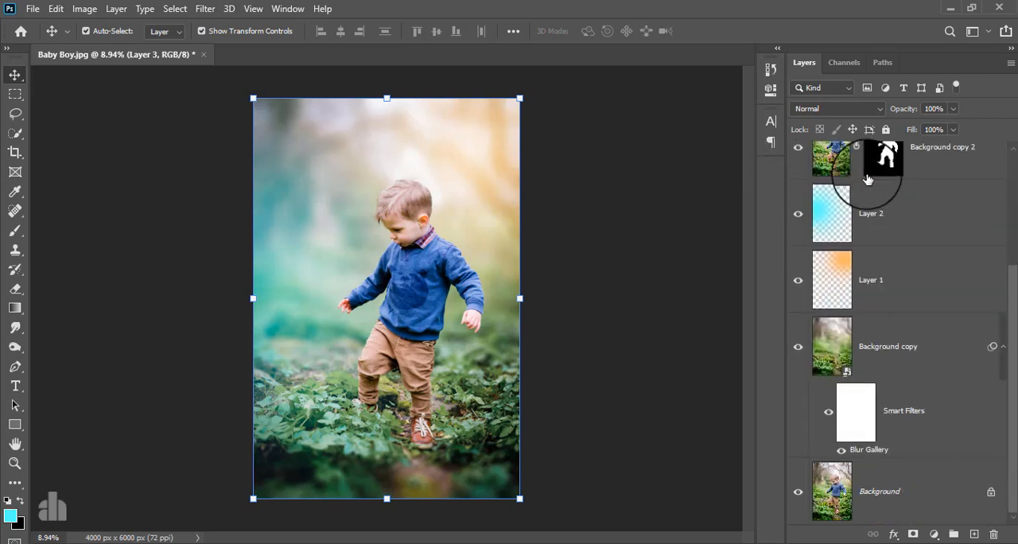
{"action": "left_click", "coordinate": [798, 495], "text": "alt"}
{"action": "left_click", "coordinate": [798, 495], "text": "alt"}
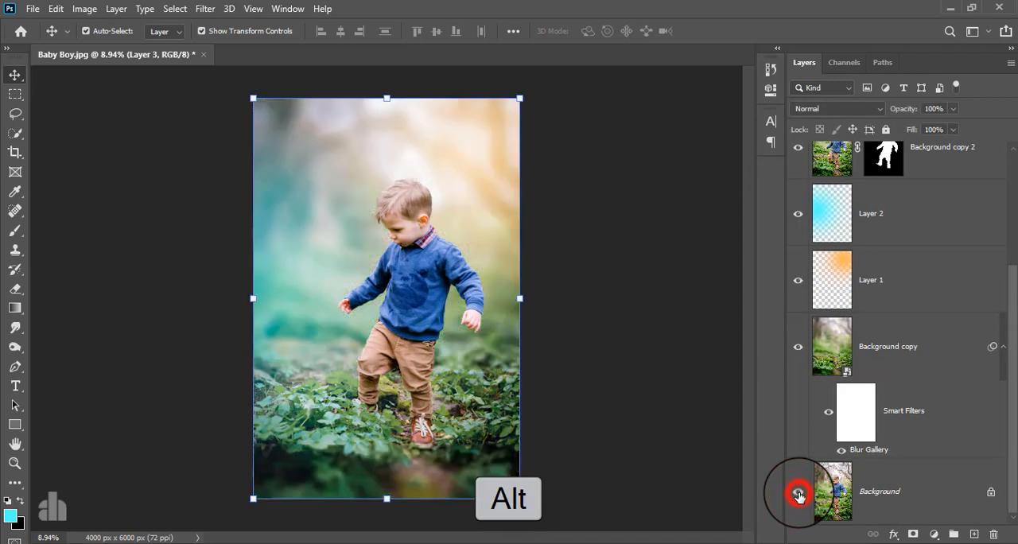